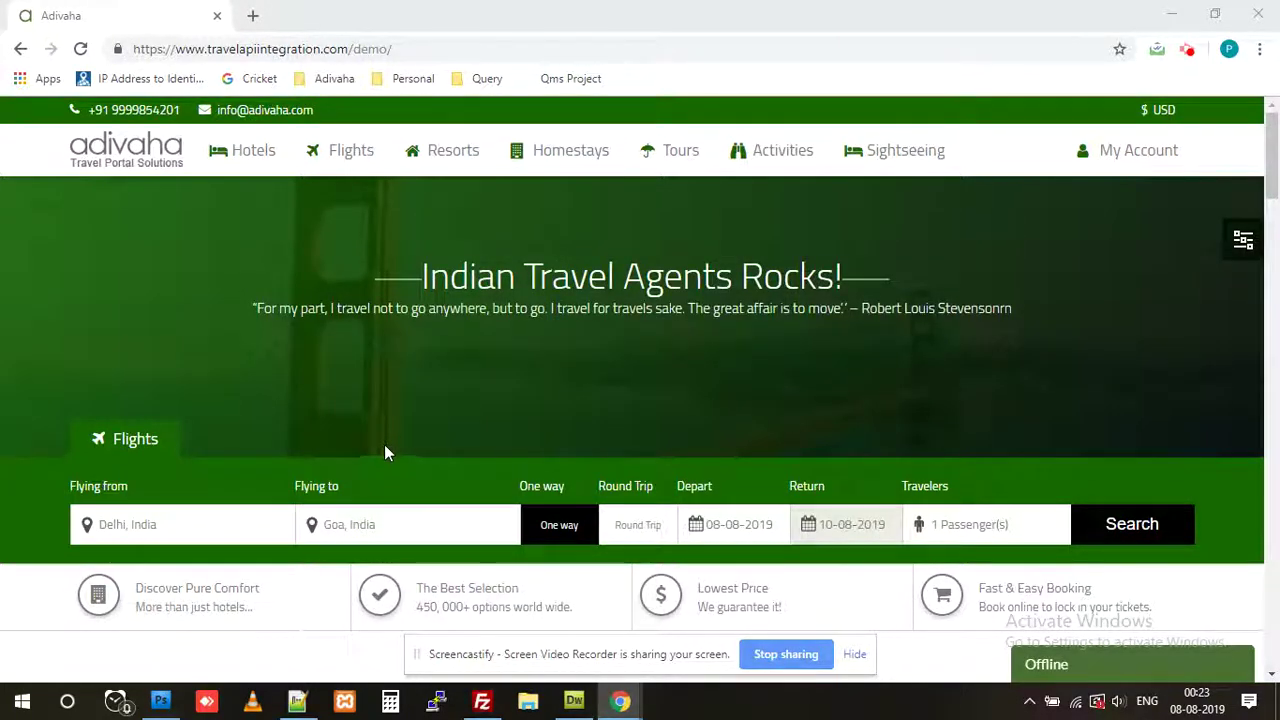
Step: Scroll down the homepage past the filled one-way Delhi–Goa search form
scroll(354, 402, "down", 1)
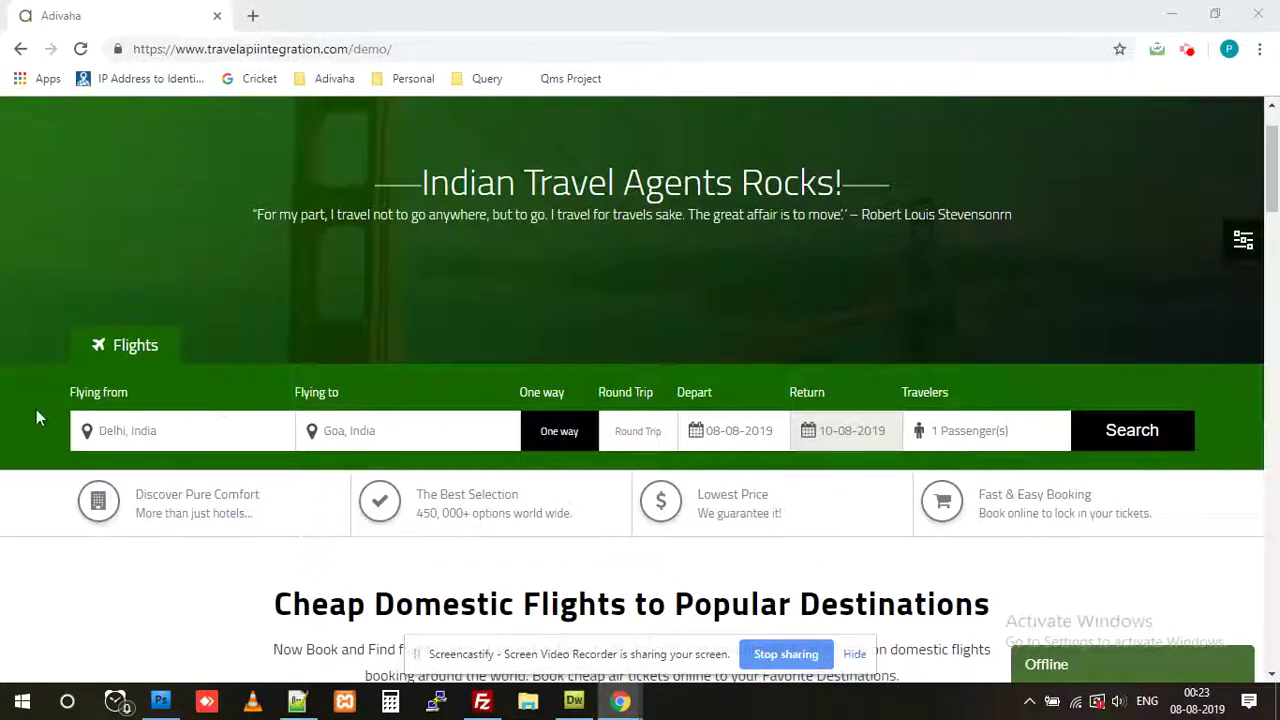
Step: Run the one-way Delhi to Goa flight search for one passenger
left_click_drag(68, 392, 175, 400)
left_click(186, 398)
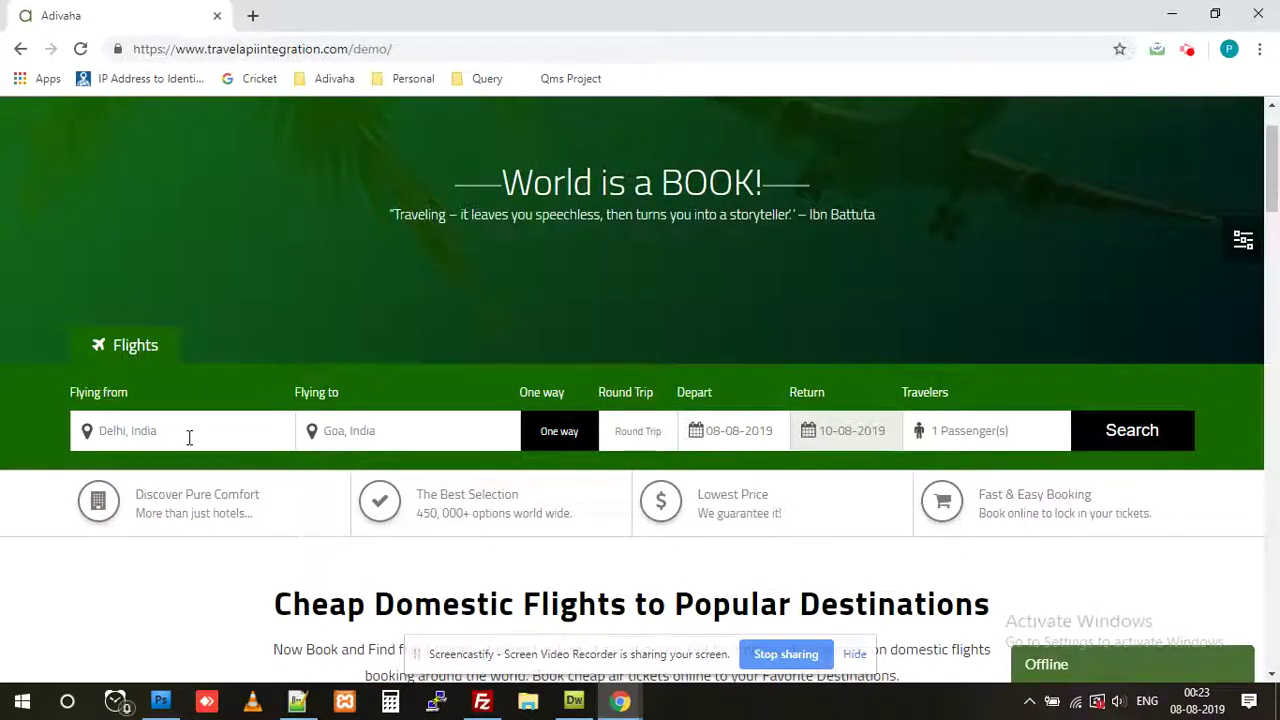
left_click(1130, 430)
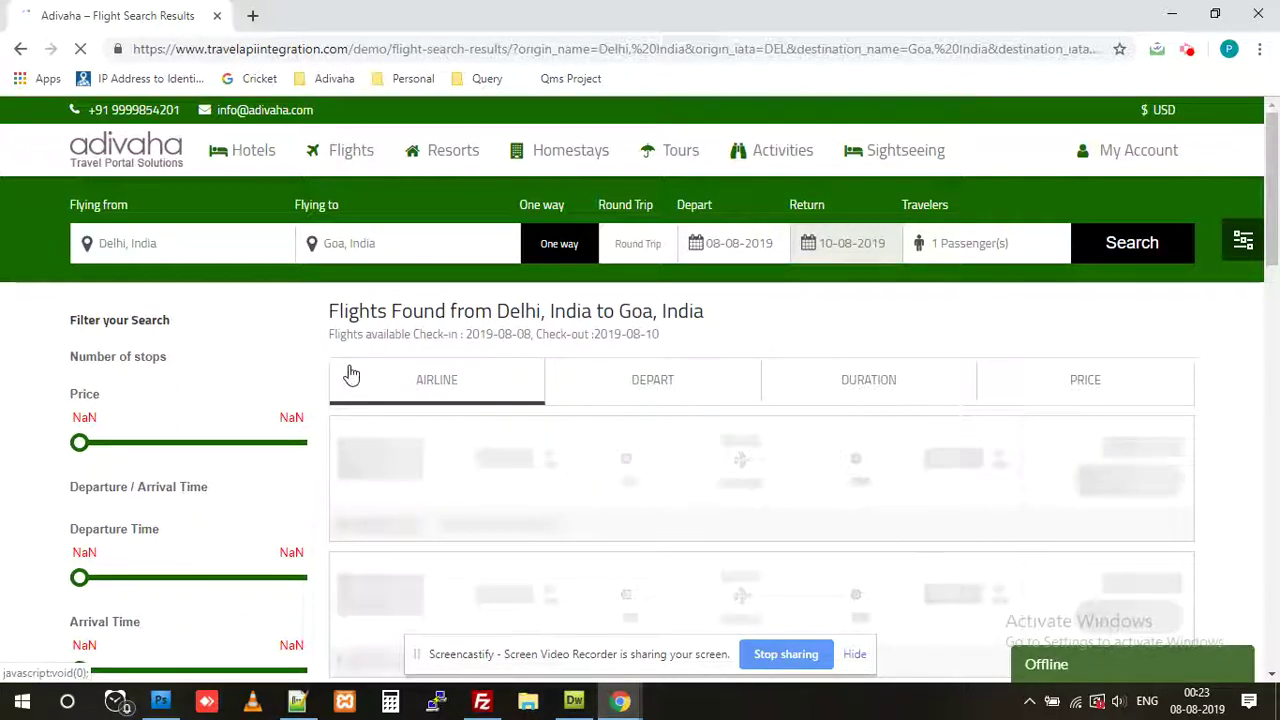
Step: Browse the 45 Delhi–Goa results, led by $109 and $115 IndiGo fares
scroll(678, 378, "down", 2)
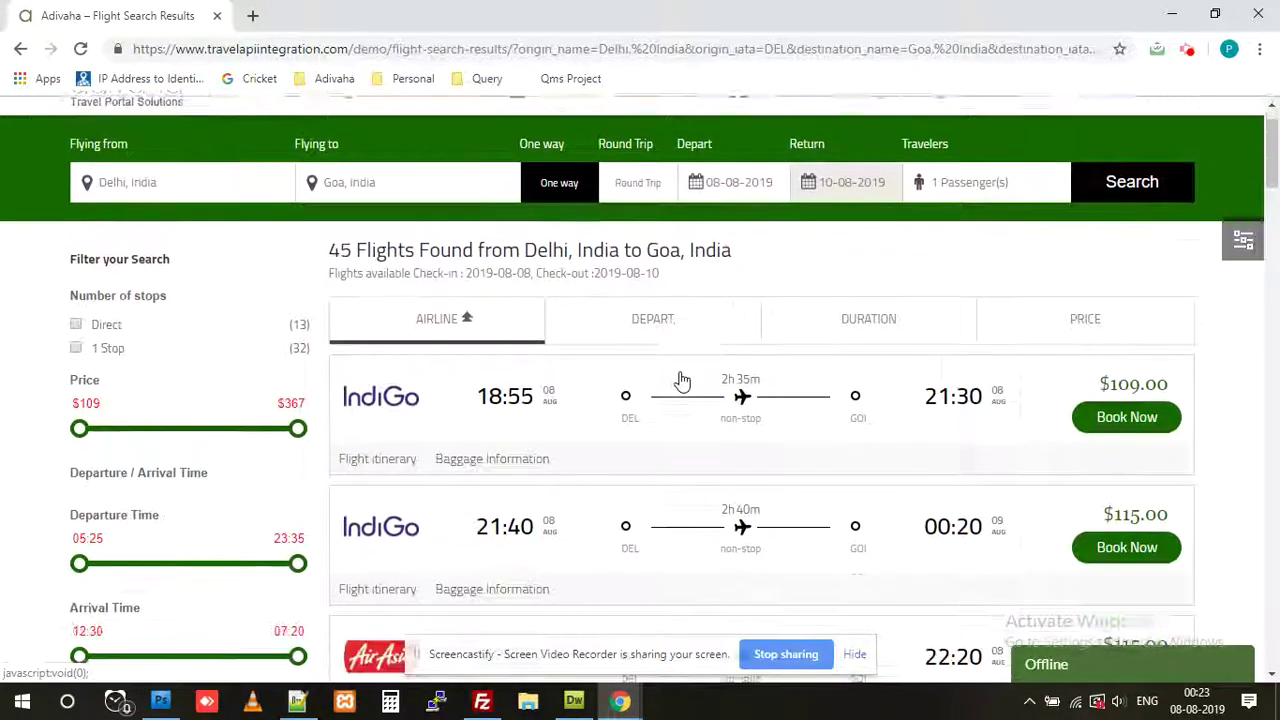
scroll(679, 379, "down", 1)
scroll(679, 379, "up", 1)
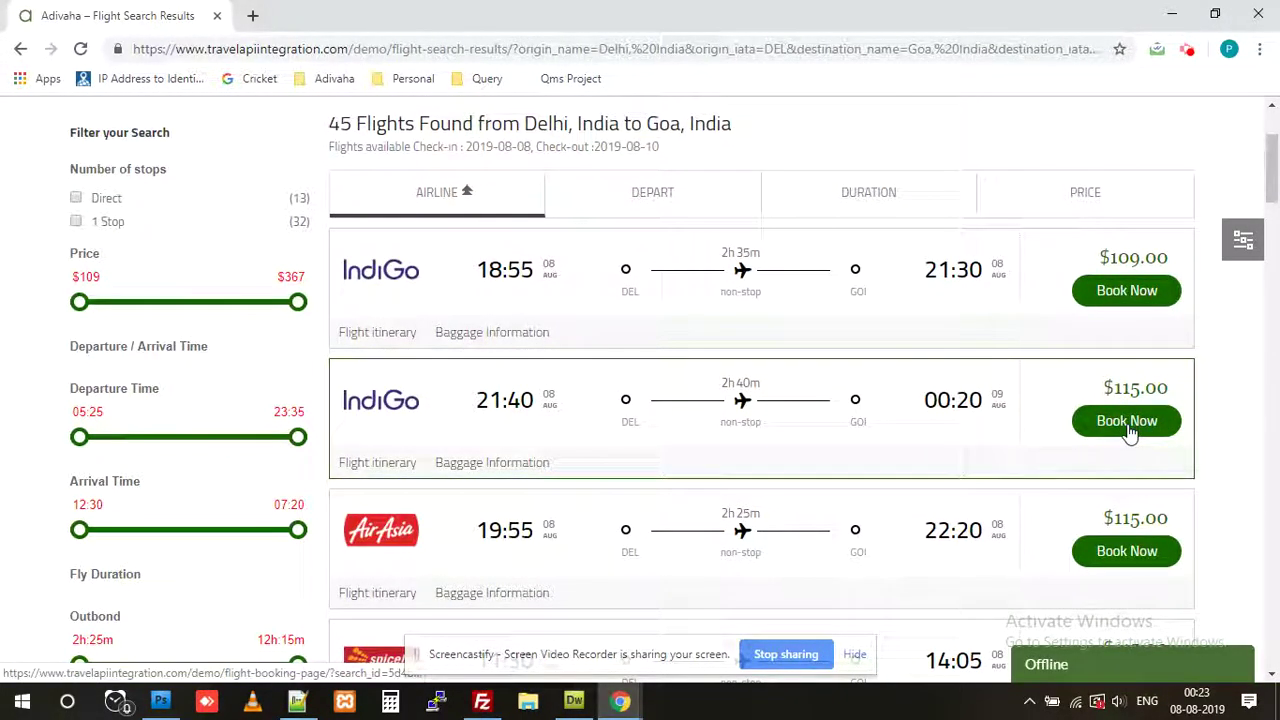
scroll(372, 403, "up", 2)
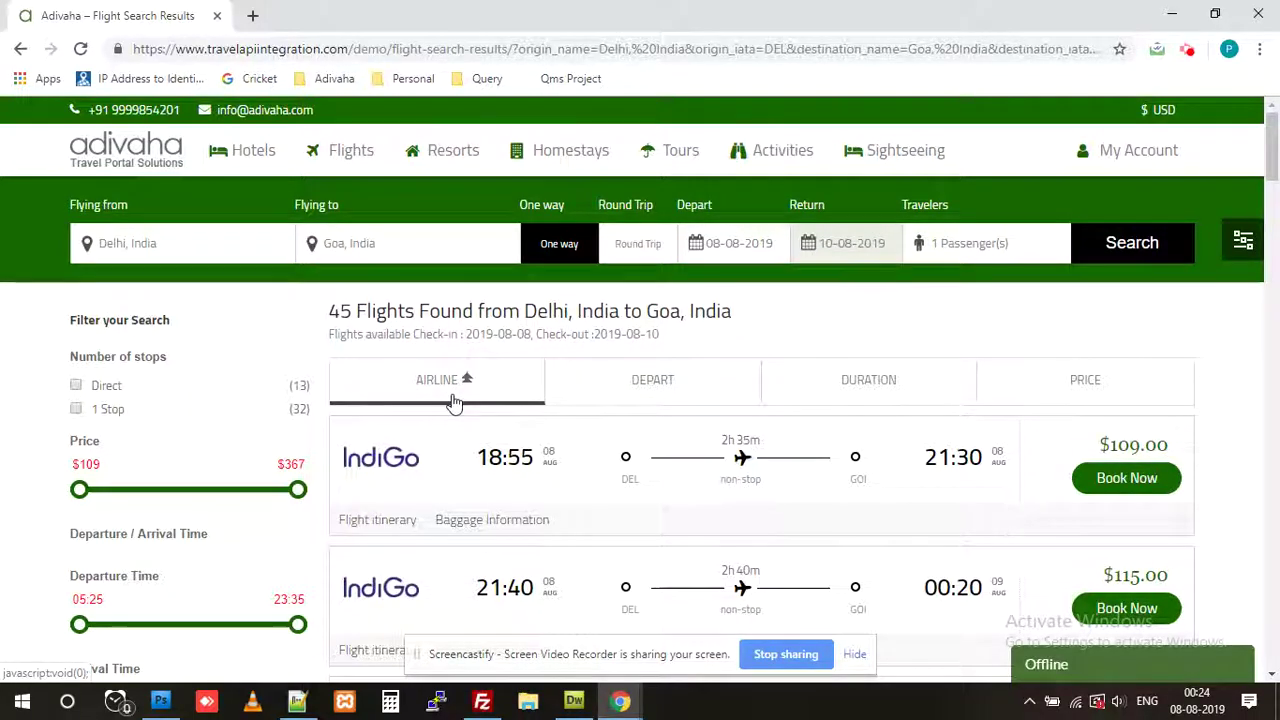
scroll(408, 404, "down", 1)
scroll(406, 404, "down", 1)
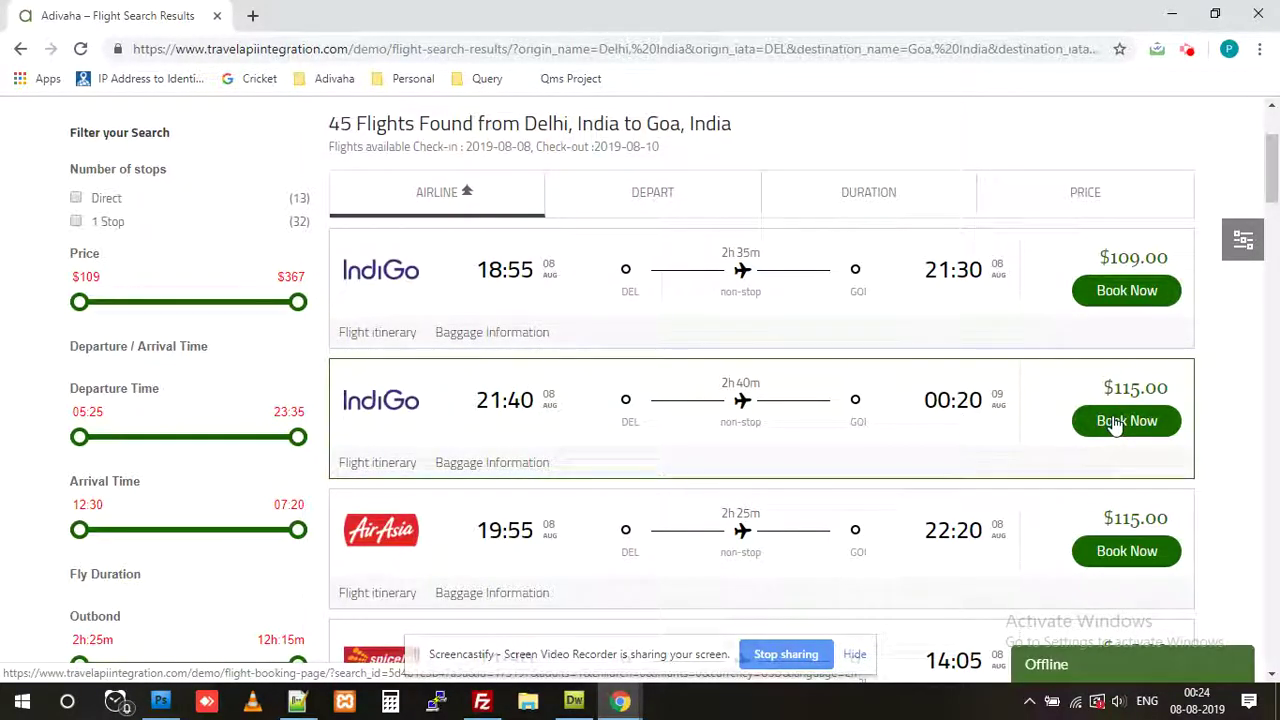
Step: Book the $115 21:40 IndiGo flight and check the passenger title choices
left_click(1115, 422)
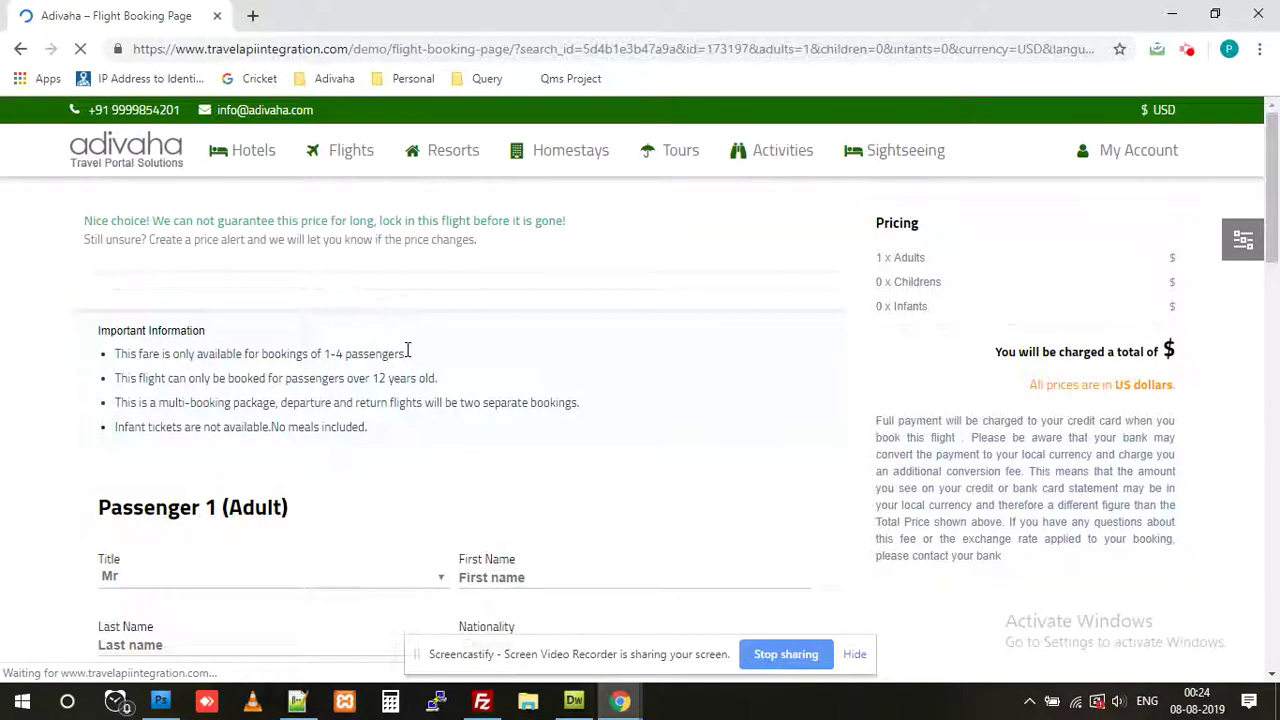
scroll(435, 356, "down", 1)
scroll(435, 354, "down", 2)
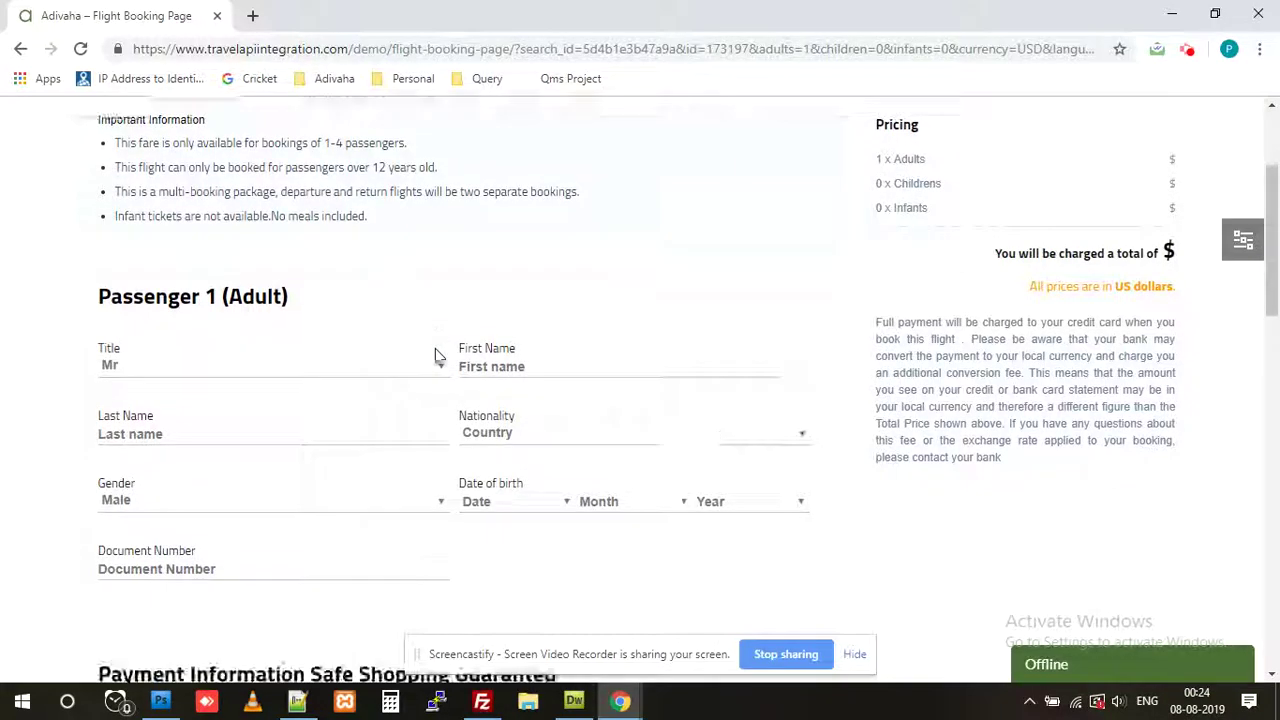
left_click(401, 313)
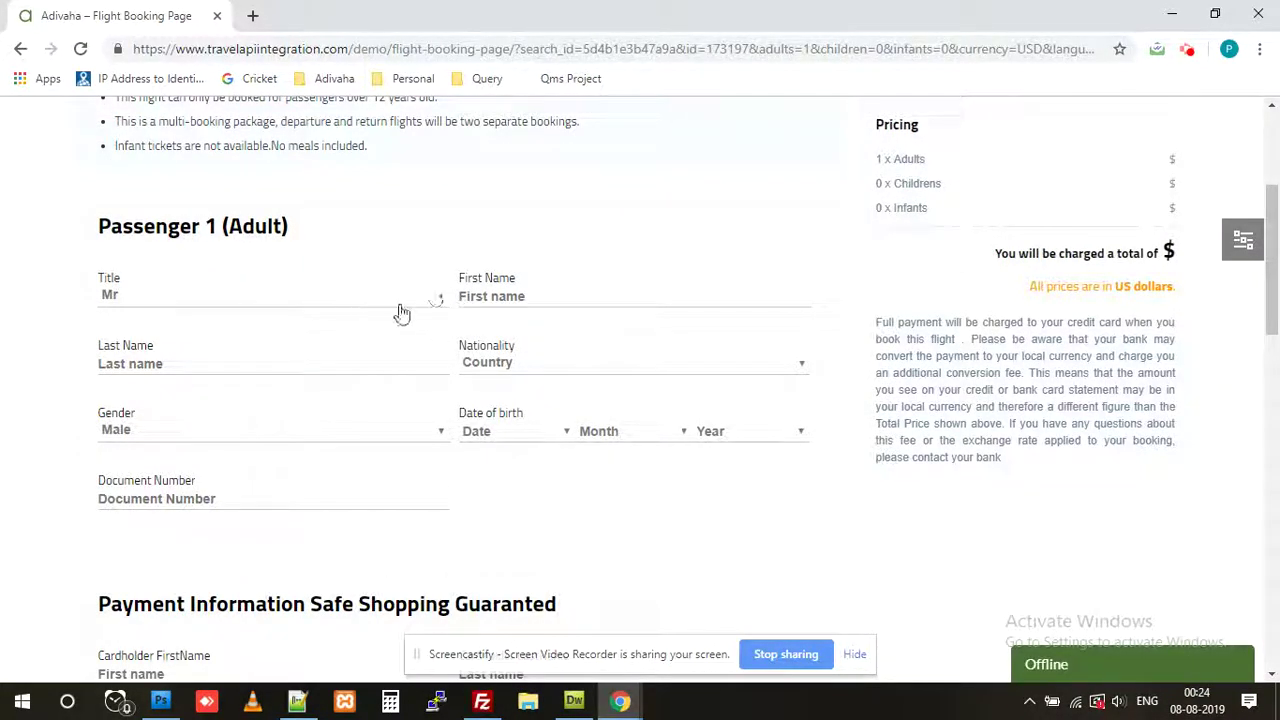
scroll(365, 328, "down", 2)
scroll(365, 328, "up", 2)
scroll(365, 328, "up", 3)
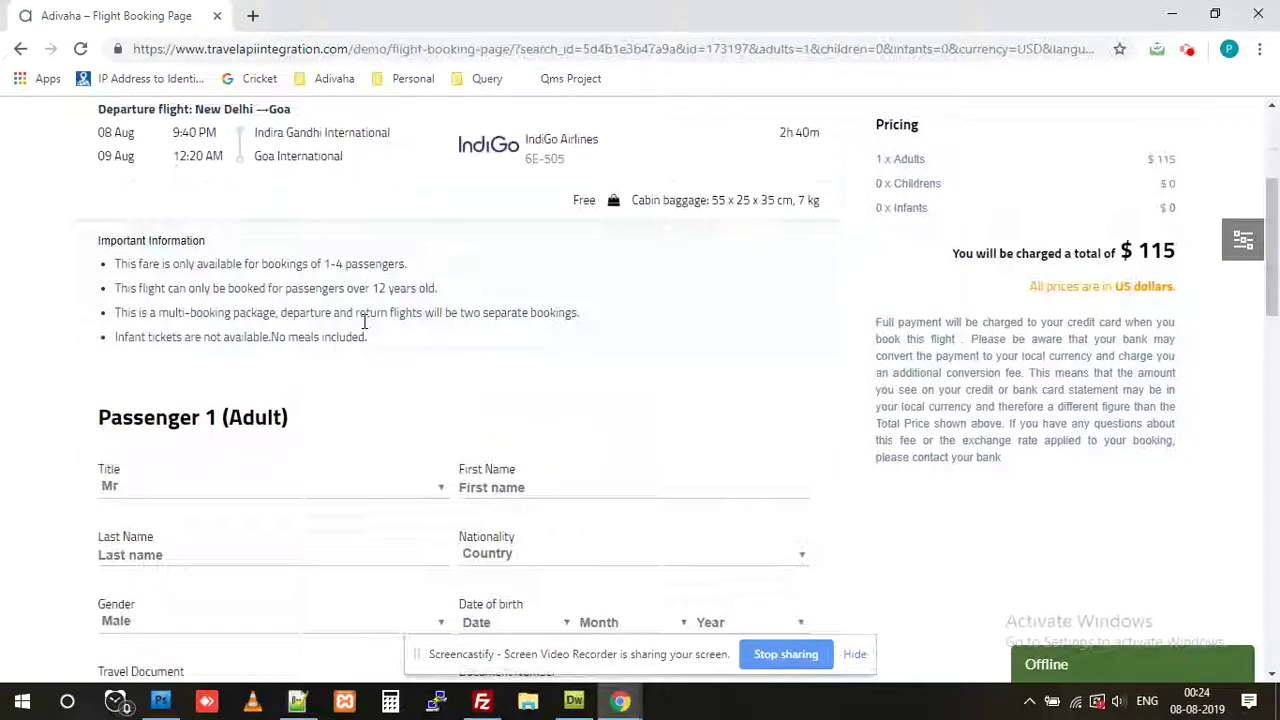
scroll(365, 328, "up", 2)
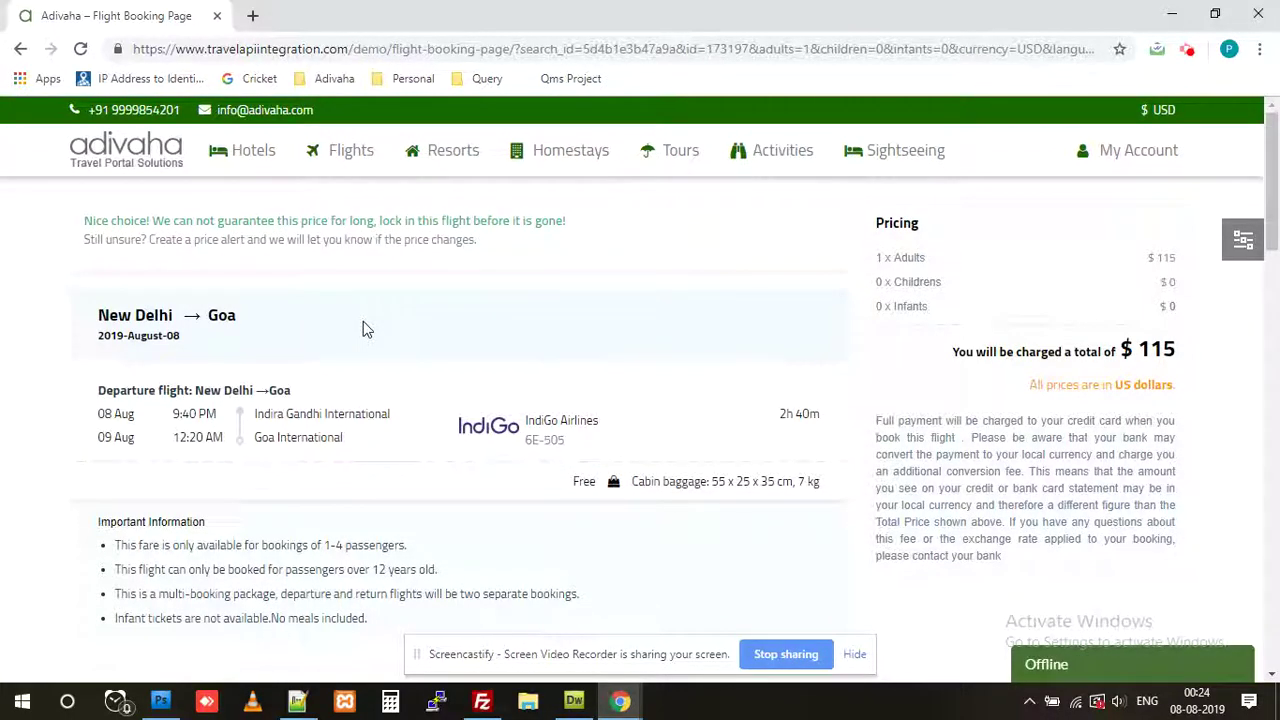
scroll(363, 328, "down", 1)
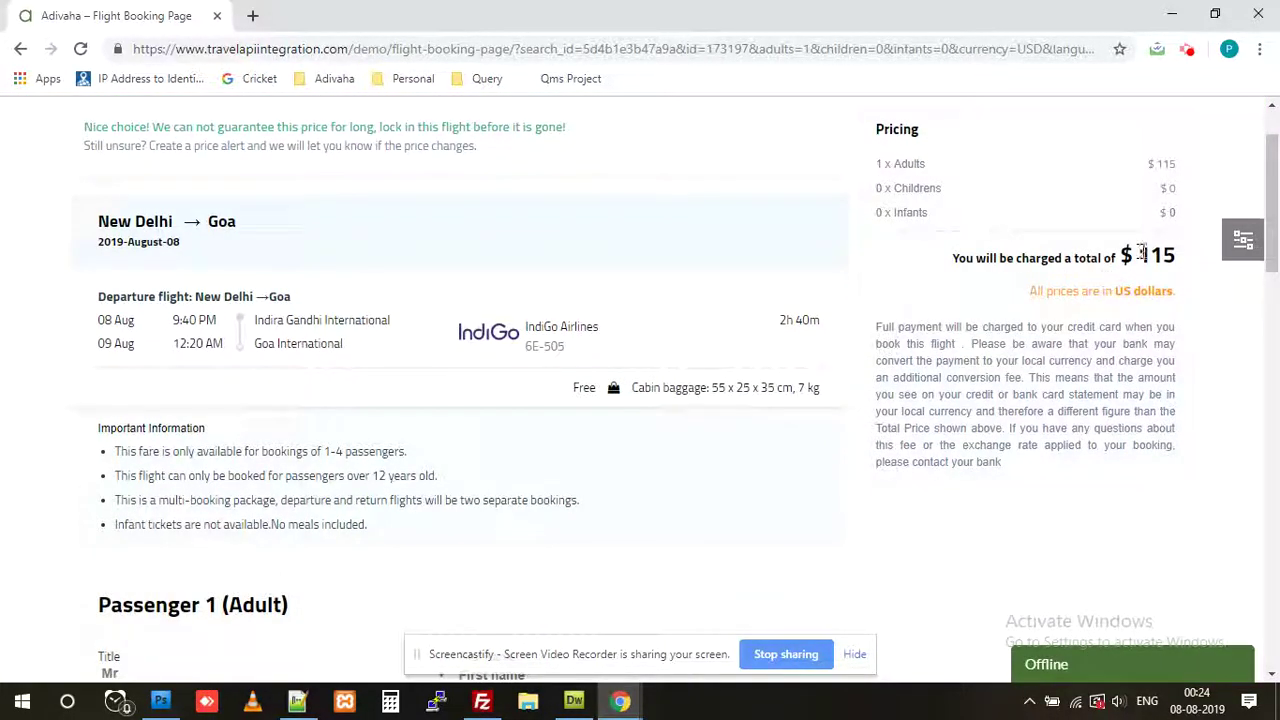
scroll(600, 351, "down", 2)
scroll(489, 366, "down", 1)
scroll(440, 330, "down", 1)
Step: Enter Passenger 1's first and last name, Indian nationality and 15 May 1982 birth date
left_click(563, 305)
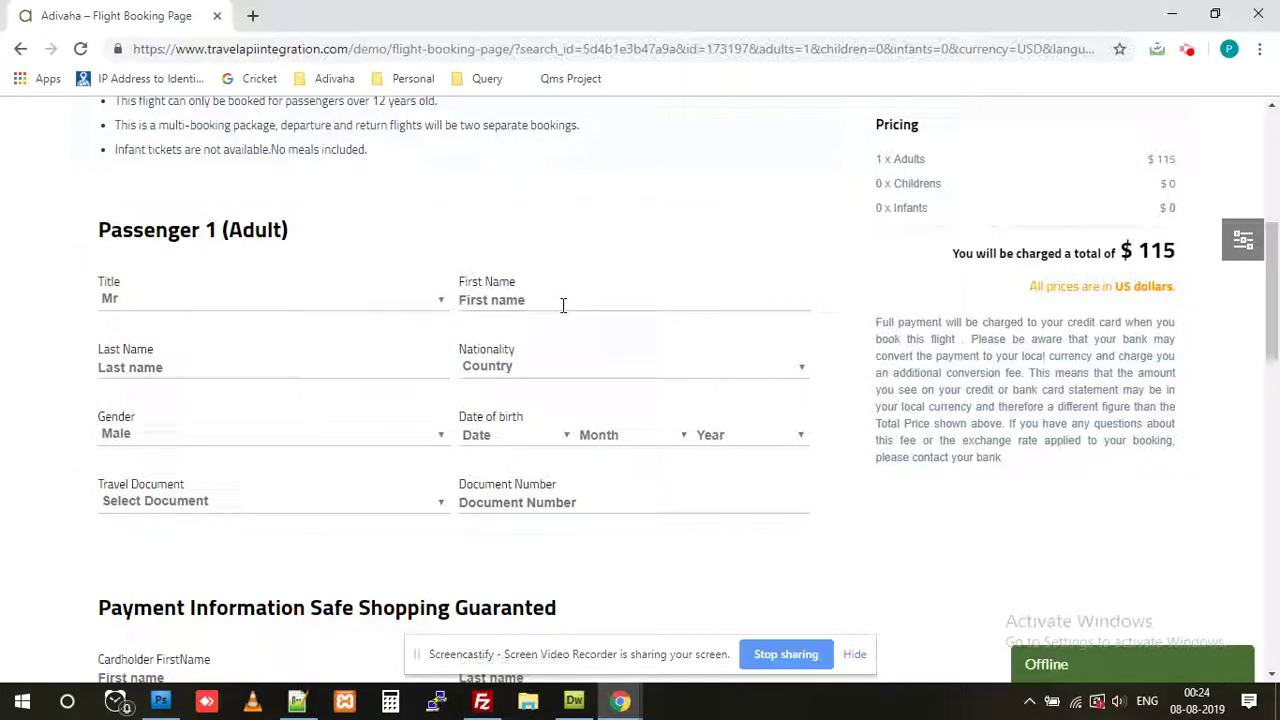
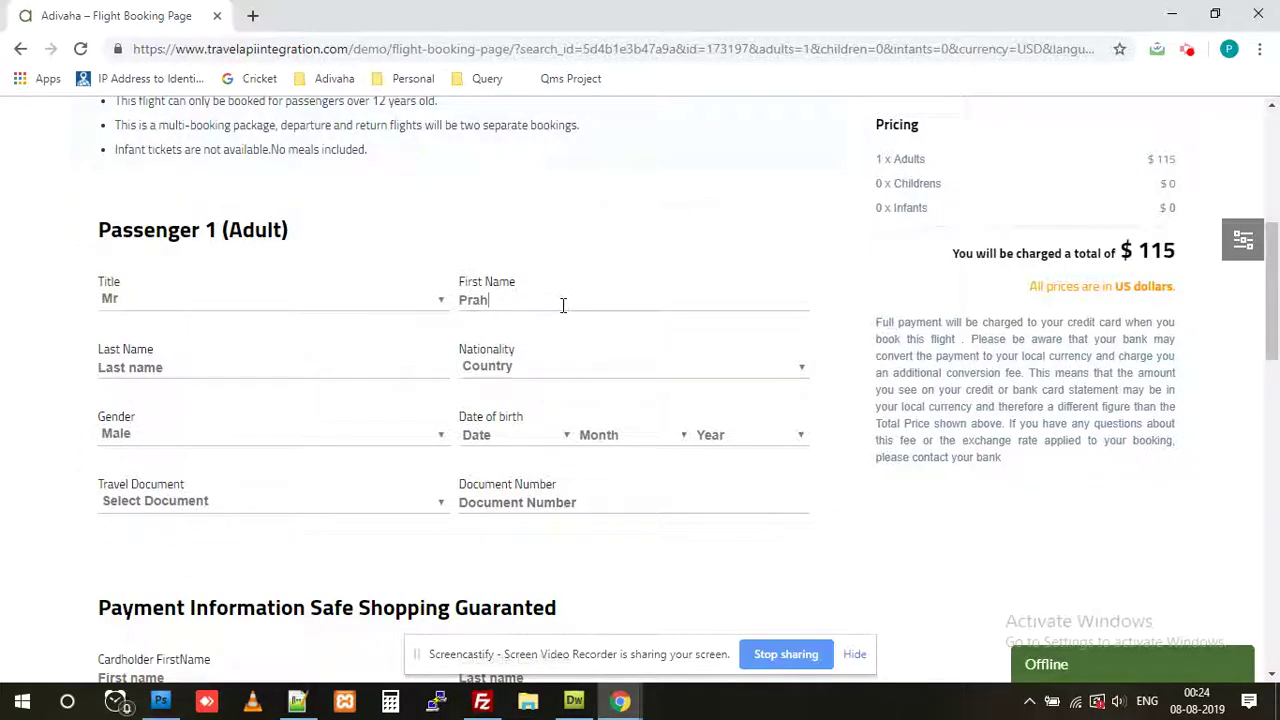
key("Tab")
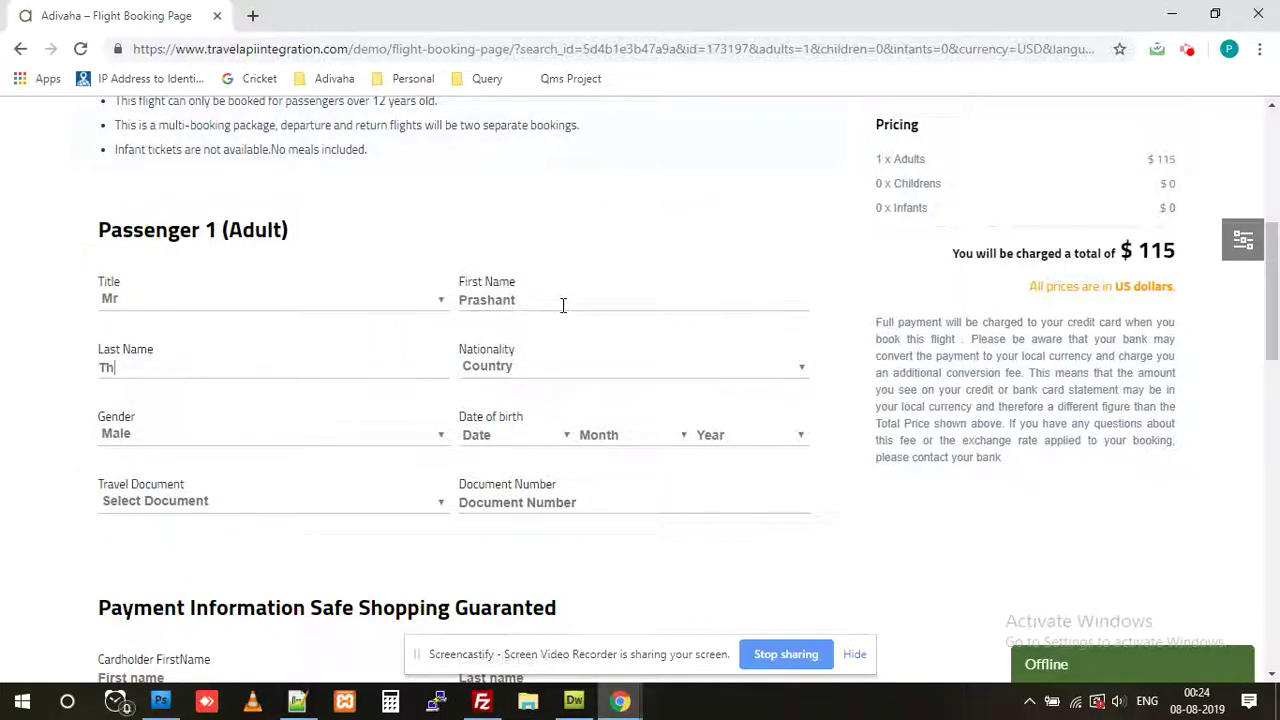
key("Tab")
type("in")
type("15")
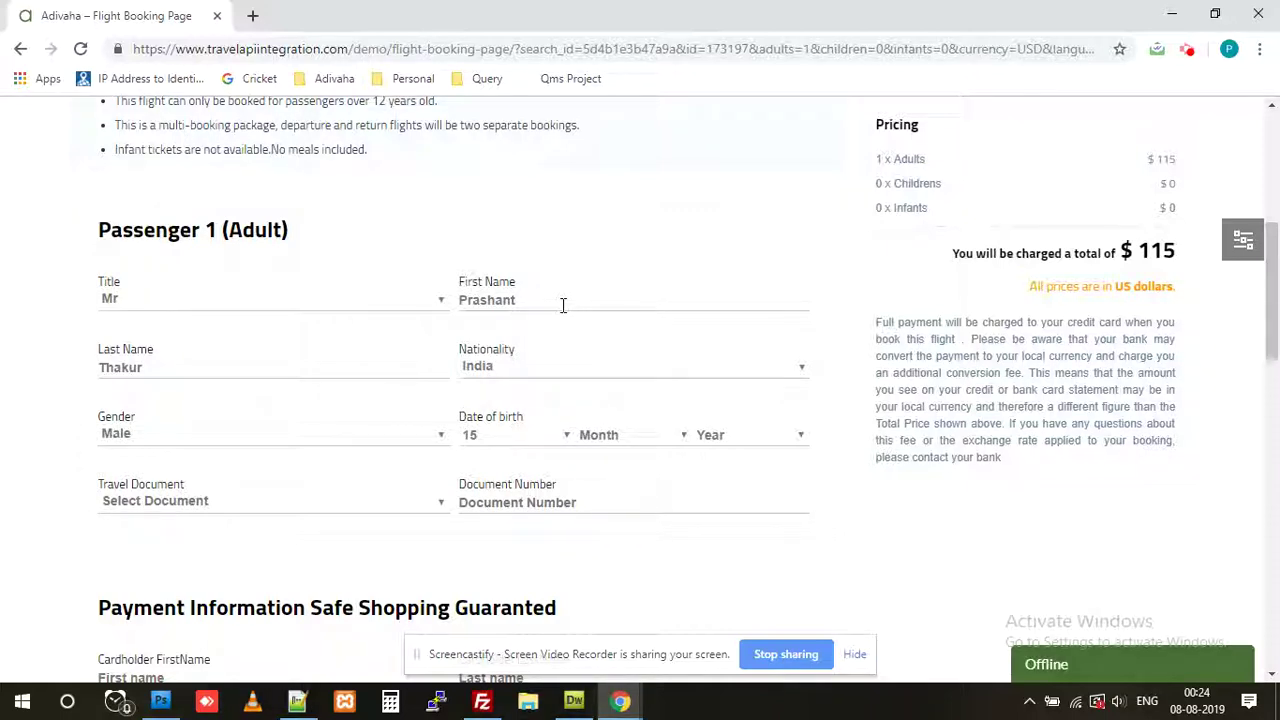
key("Tab")
type("may")
key("Tab")
type("1")
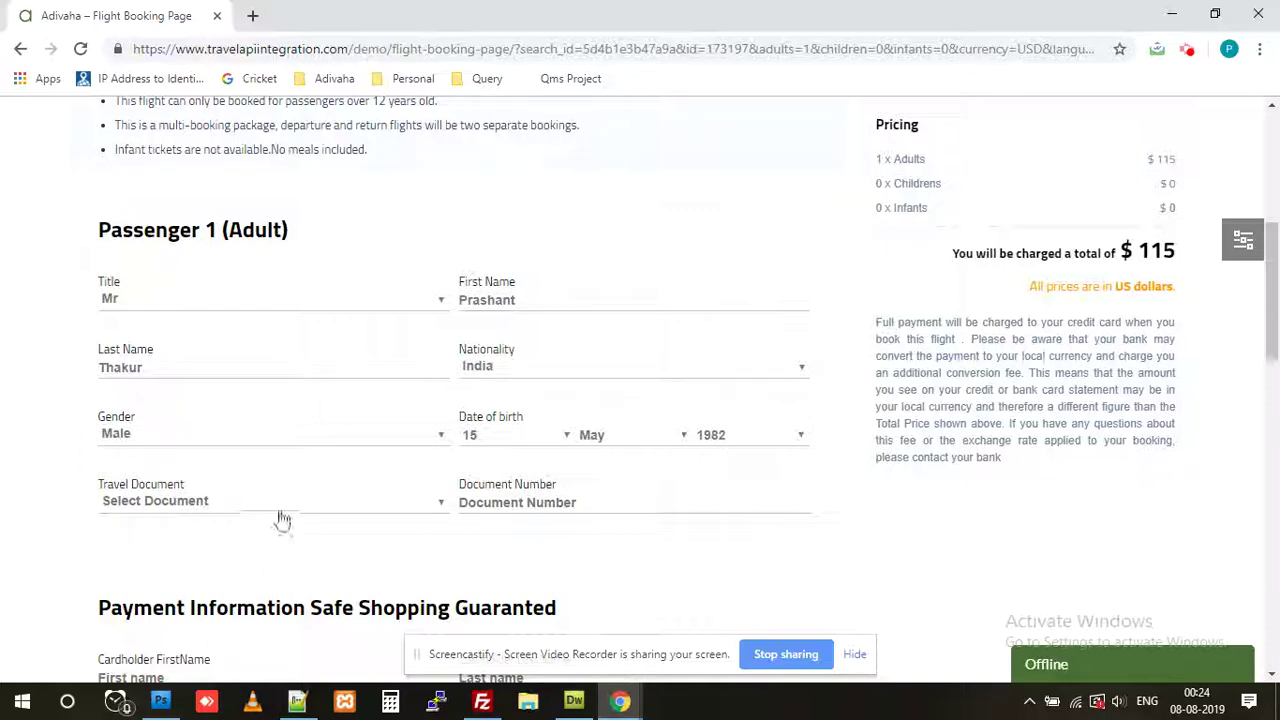
Step: Set the travel document to Passport and enter the passport number
left_click(278, 506)
left_click(272, 544)
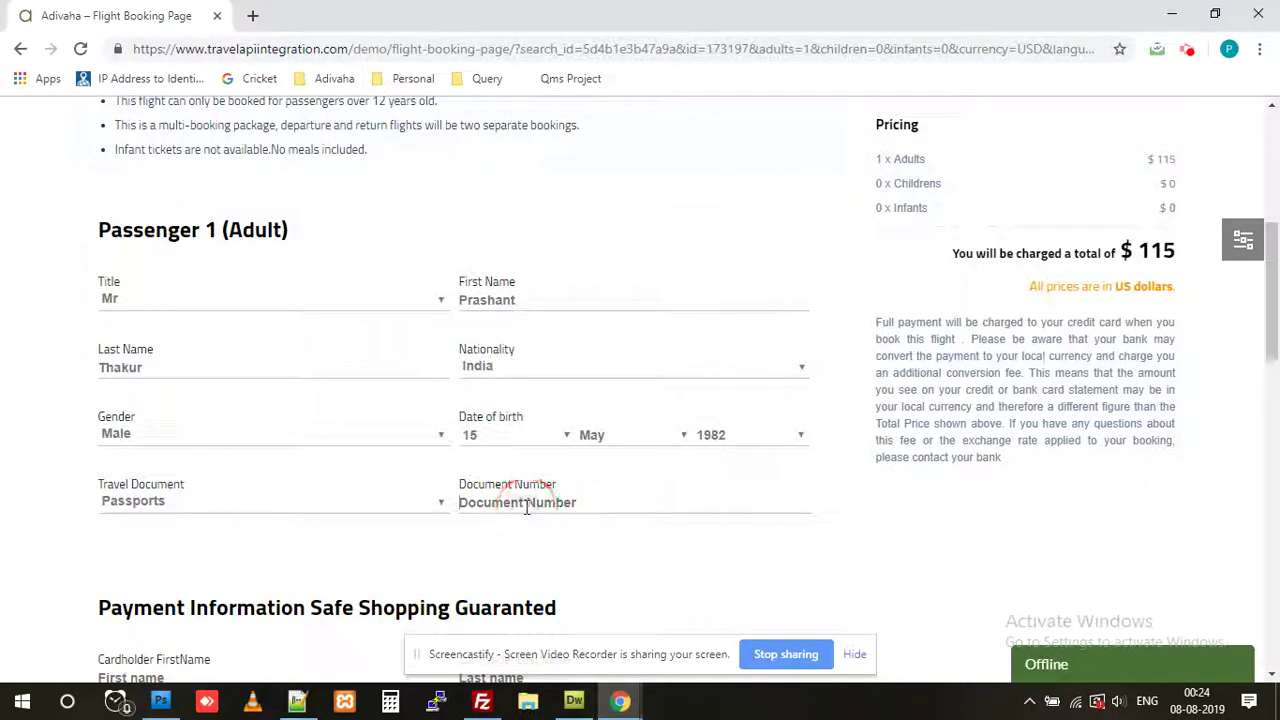
left_click(526, 506)
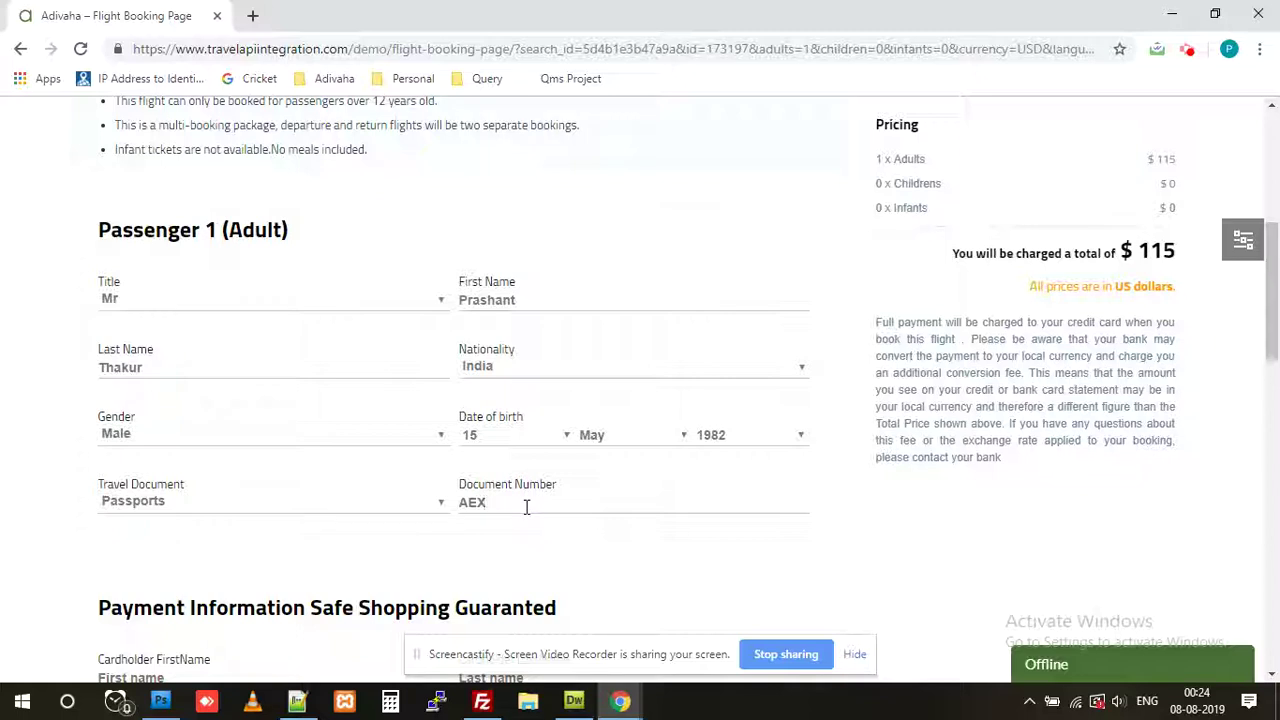
scroll(457, 512, "down", 3)
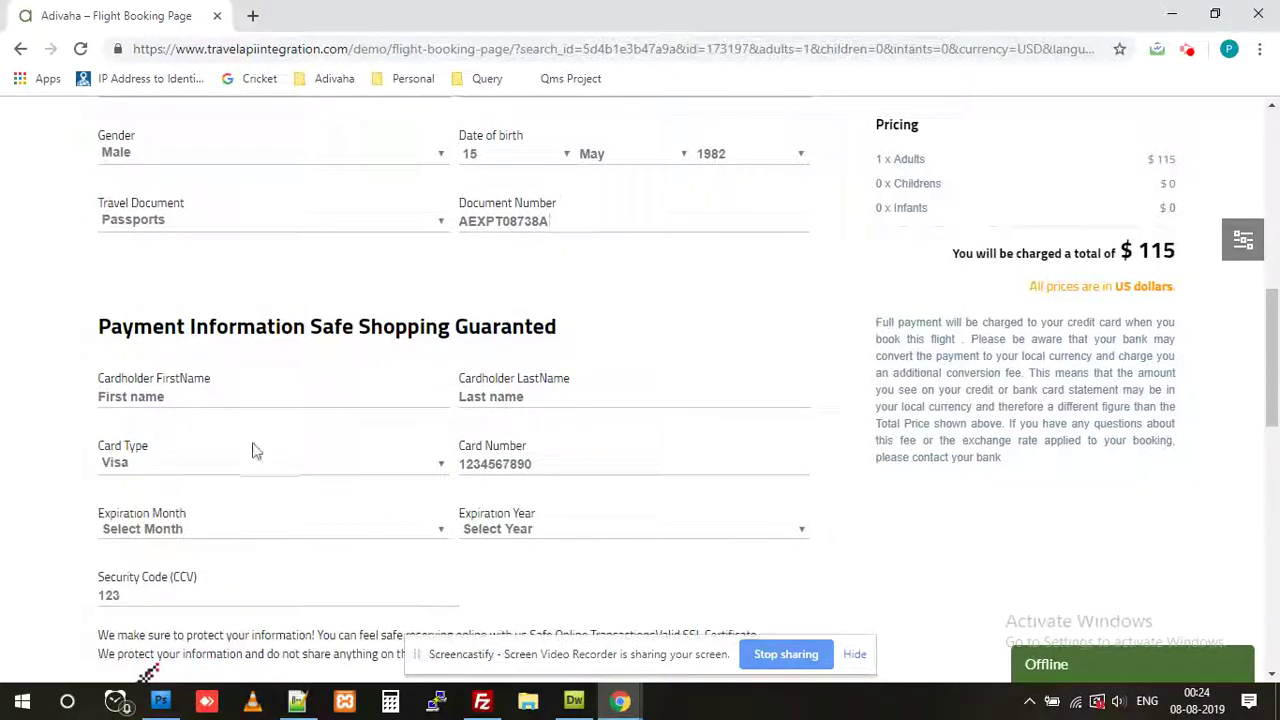
Step: Enter the cardholder's first and last name in the payment section
left_click(230, 400)
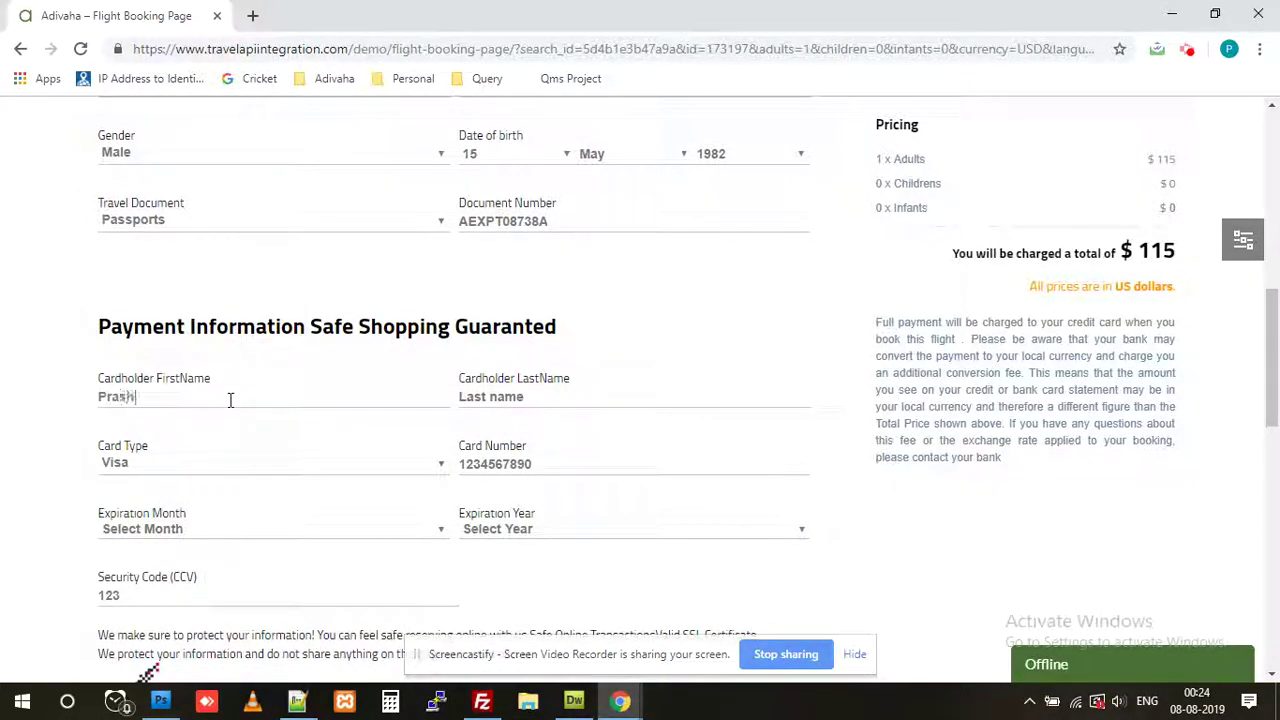
key("ctrl+a")
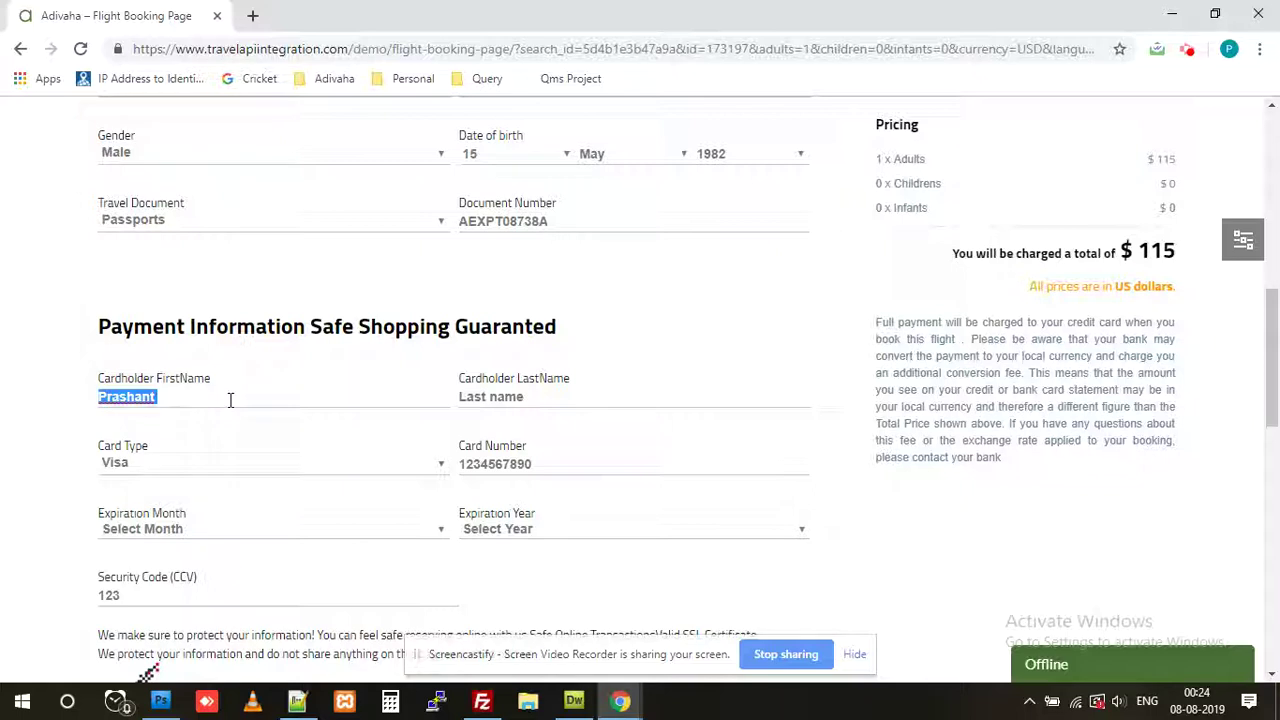
key("Tab")
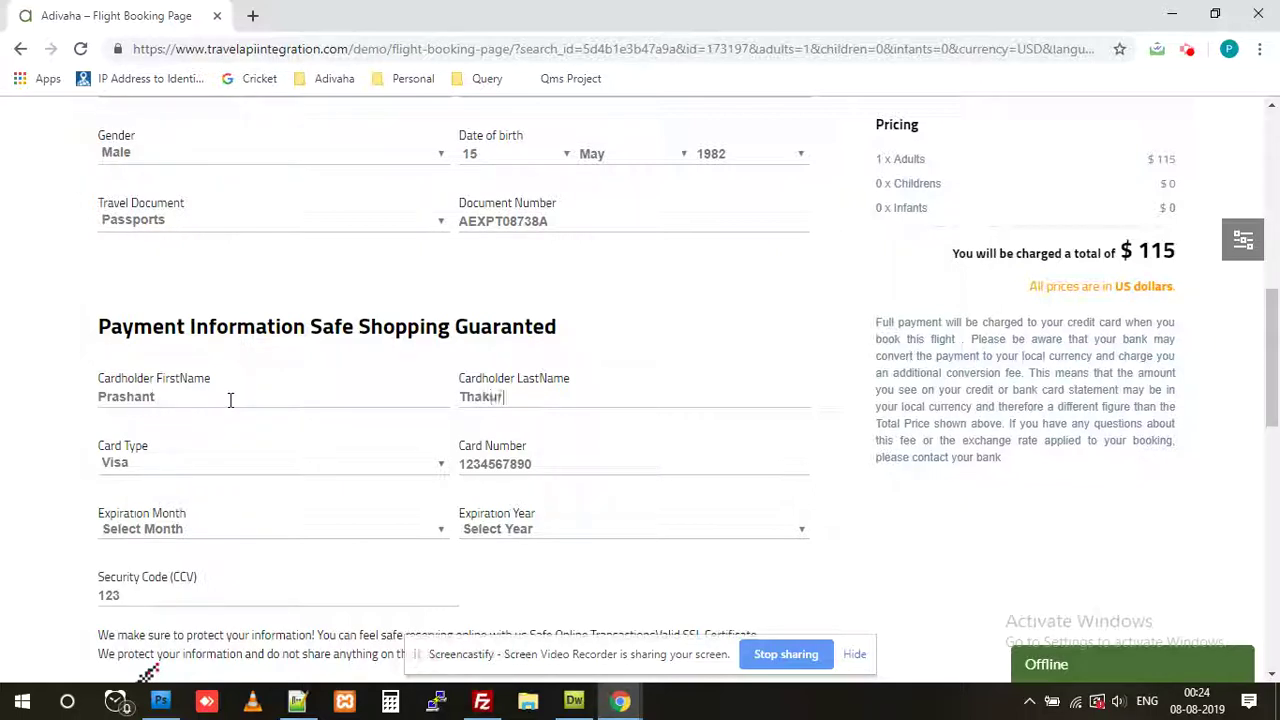
scroll(290, 410, "down", 2)
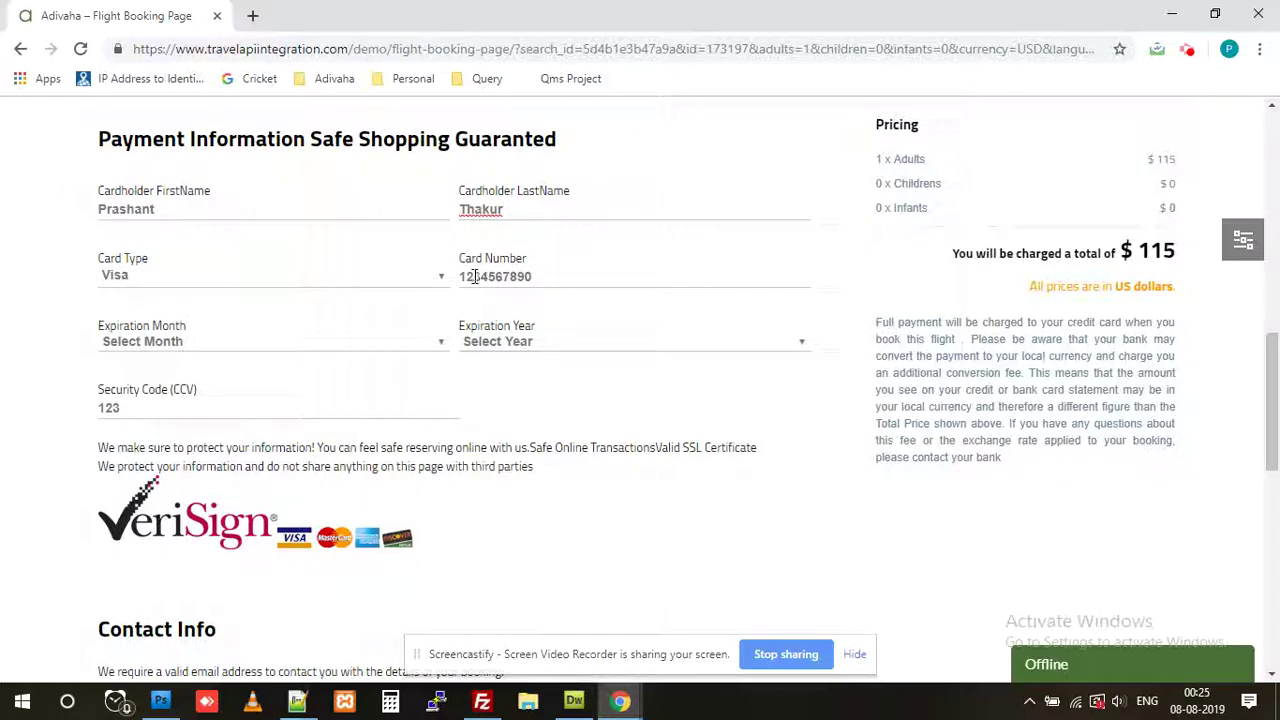
left_click_drag(531, 277, 472, 278)
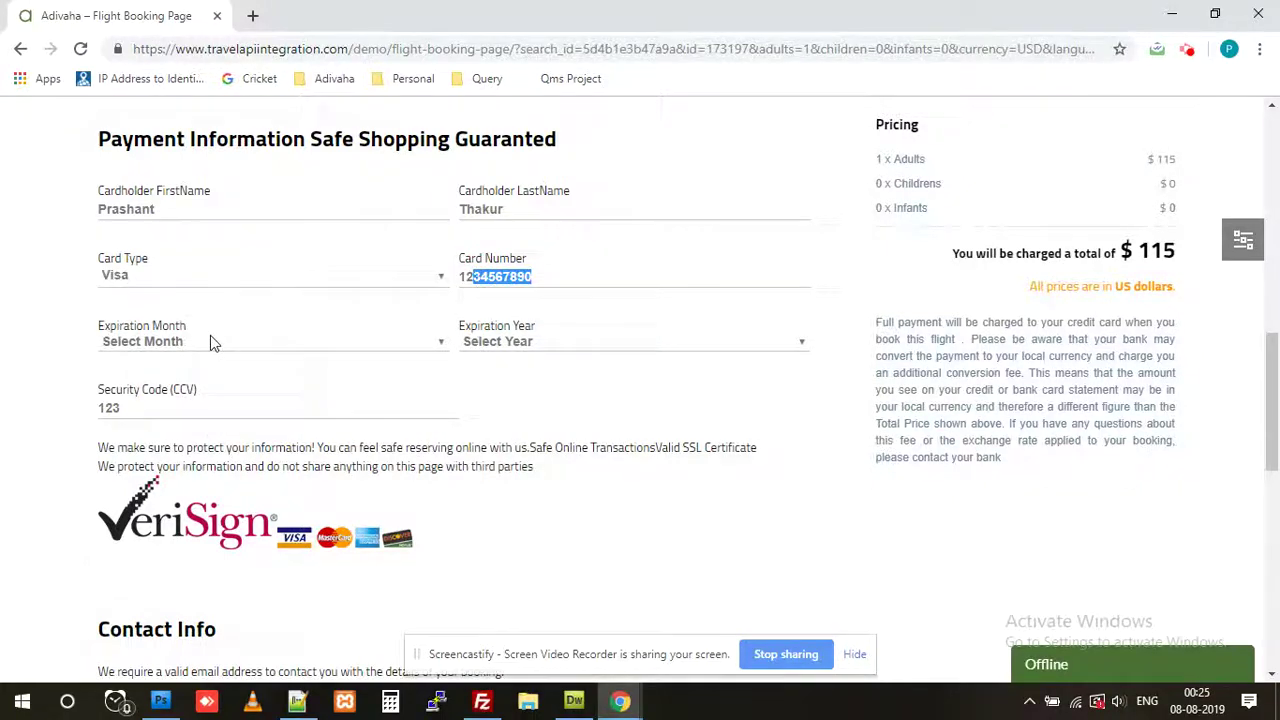
Step: Set the card expiration to 03-March 2020
left_click(210, 338)
left_click(130, 410)
left_click(555, 344)
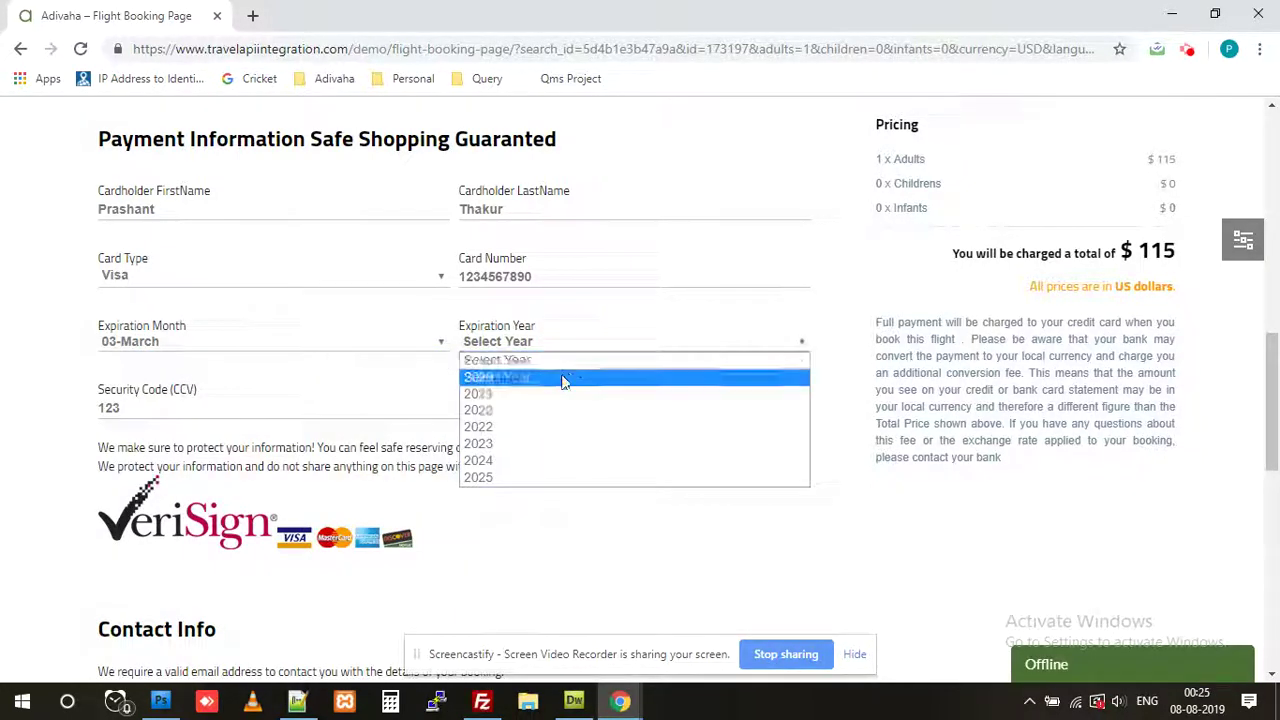
left_click(563, 377)
scroll(530, 398, "down", 2)
scroll(286, 397, "down", 2)
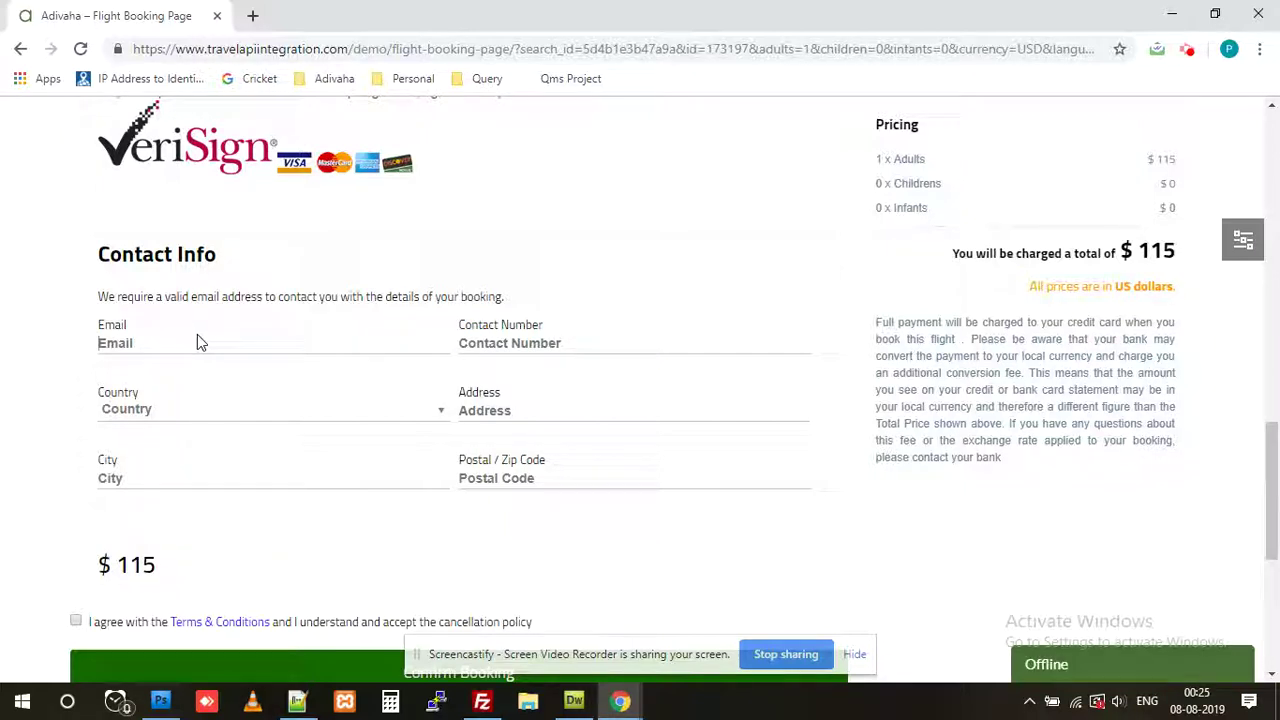
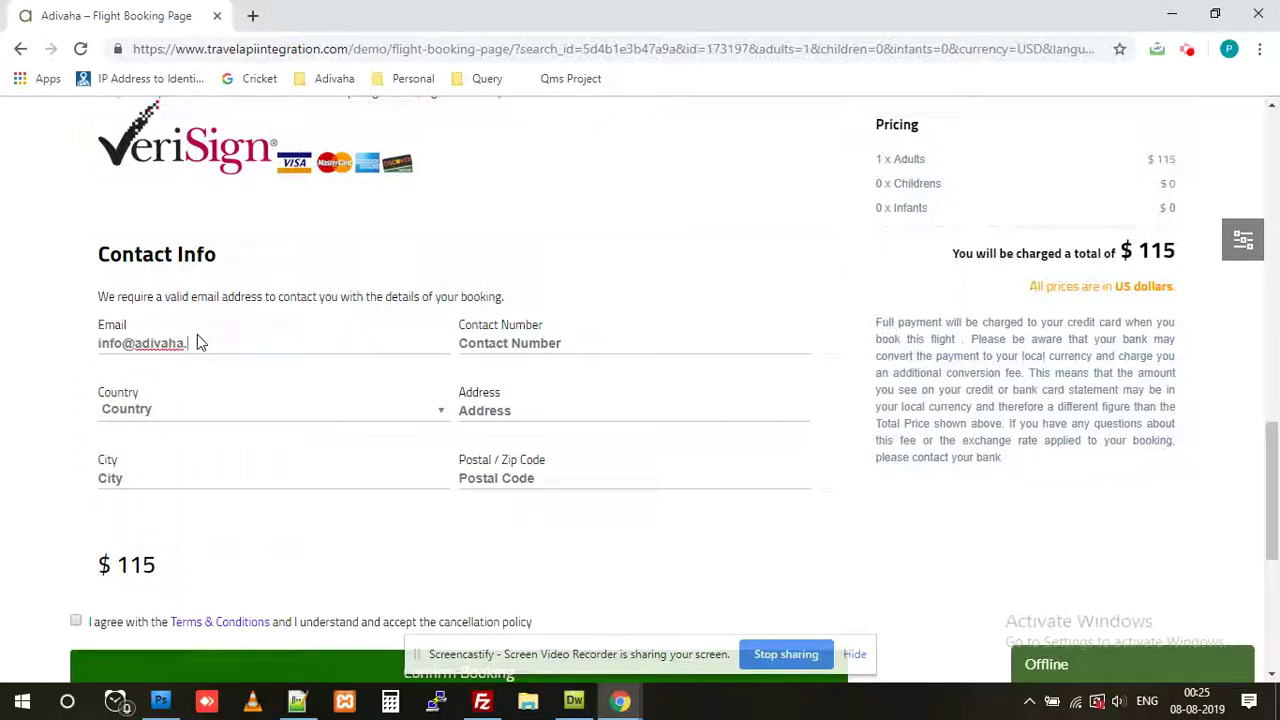
Step: Fill in contact email, phone, country India, street address, city New Delhi and postal code
key("Tab")
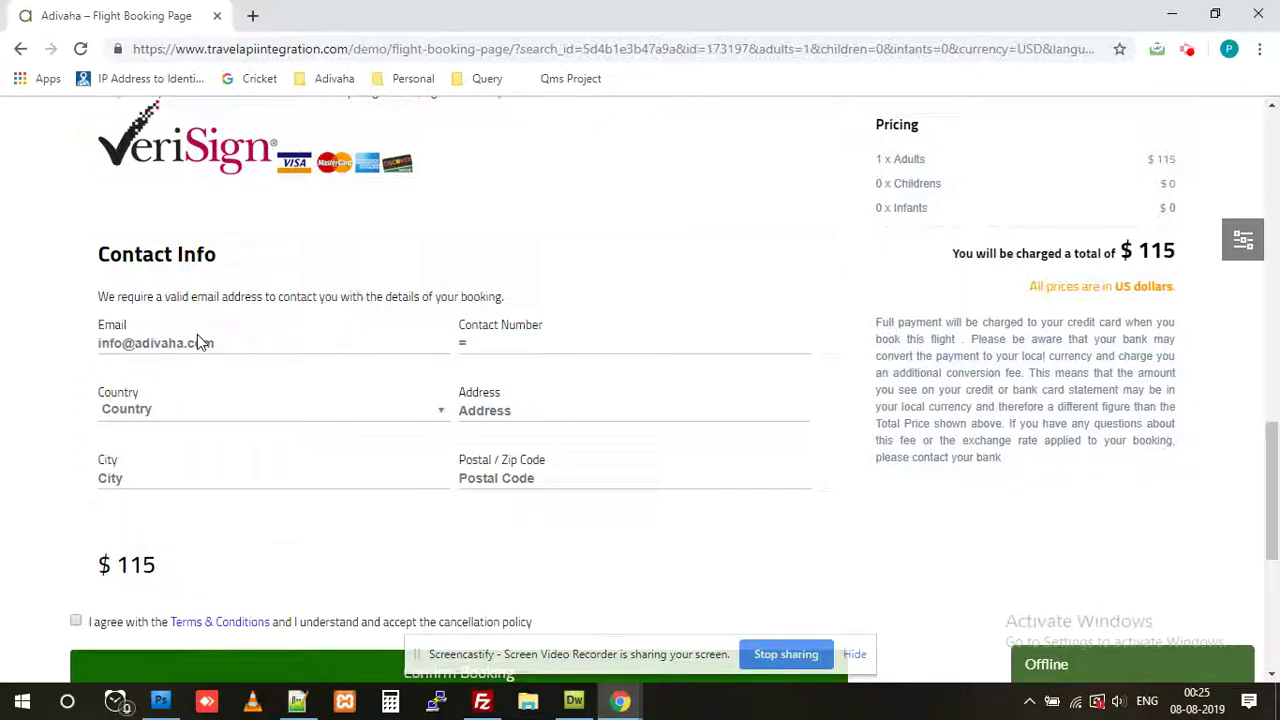
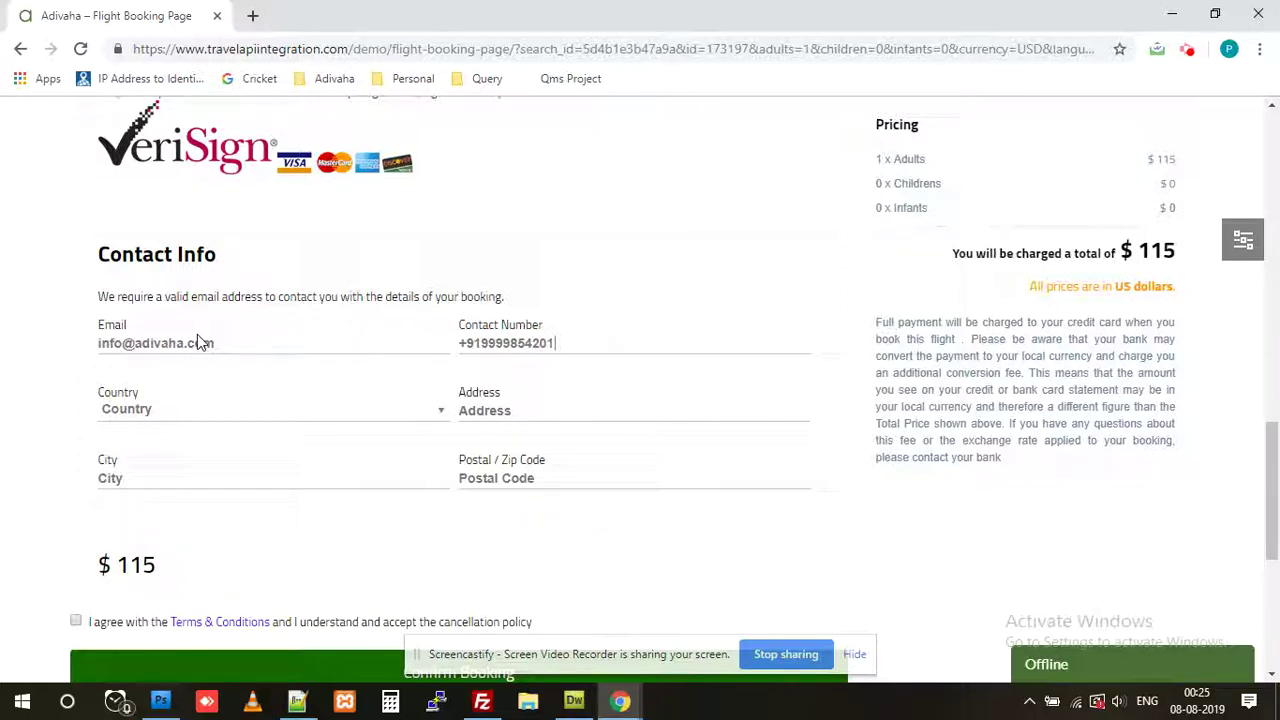
type("ind")
key("Tab")
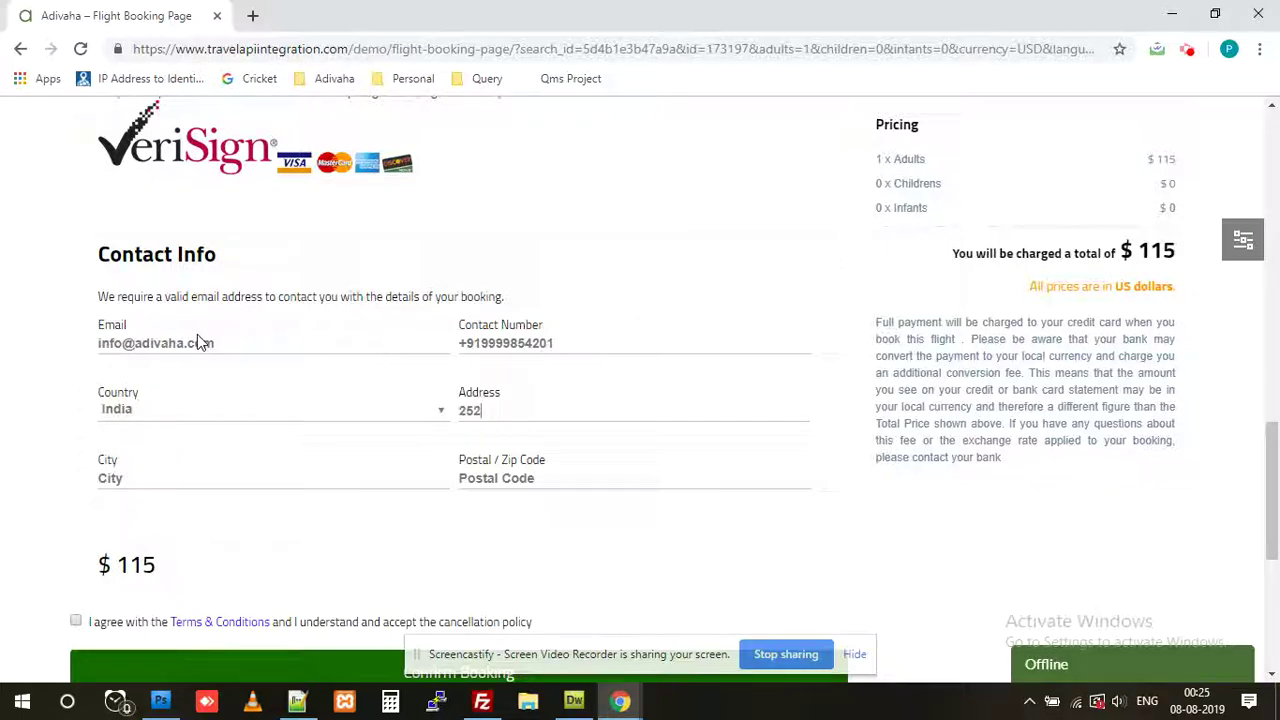
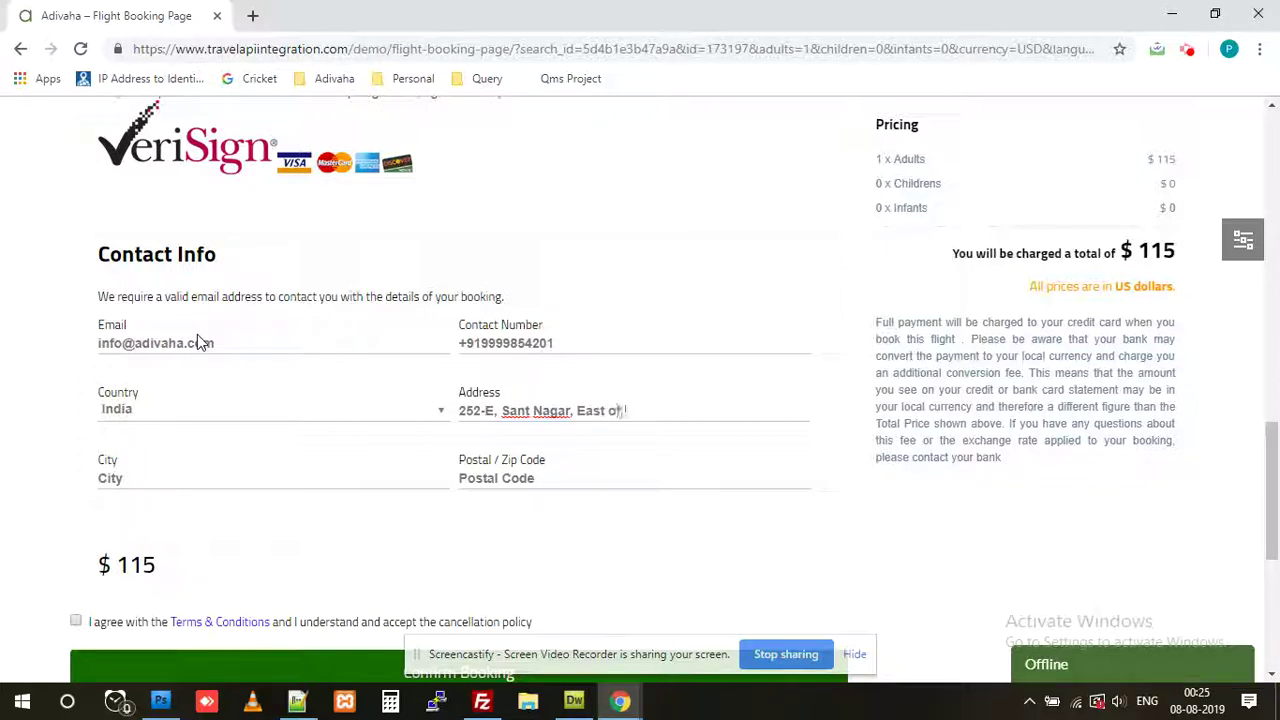
key("Tab")
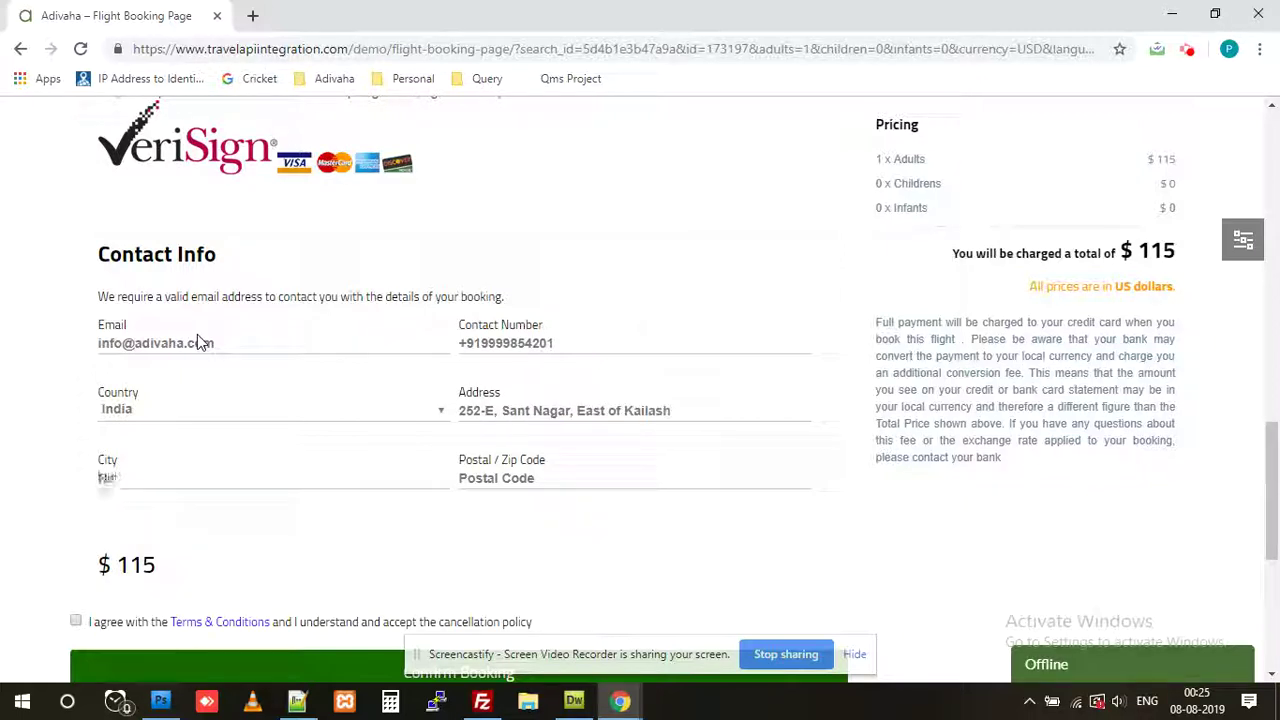
type("New Delhi")
key("Tab")
type("110065")
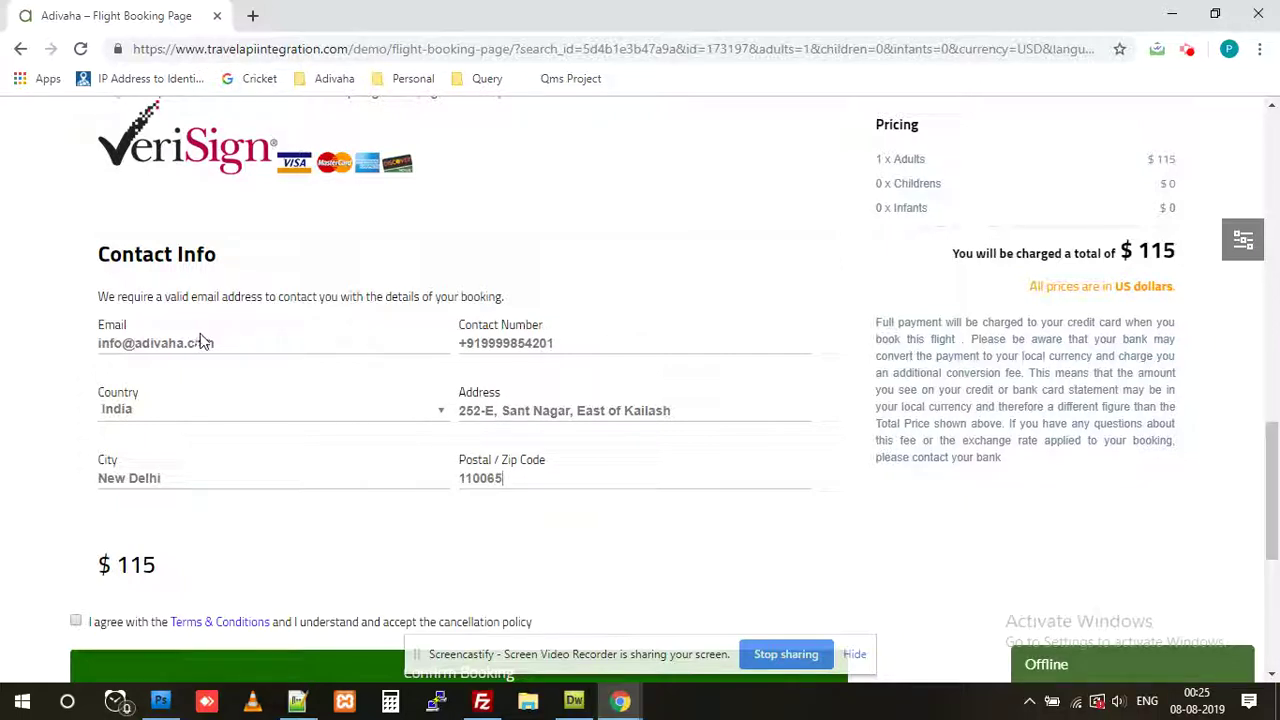
scroll(200, 340, "down", 1)
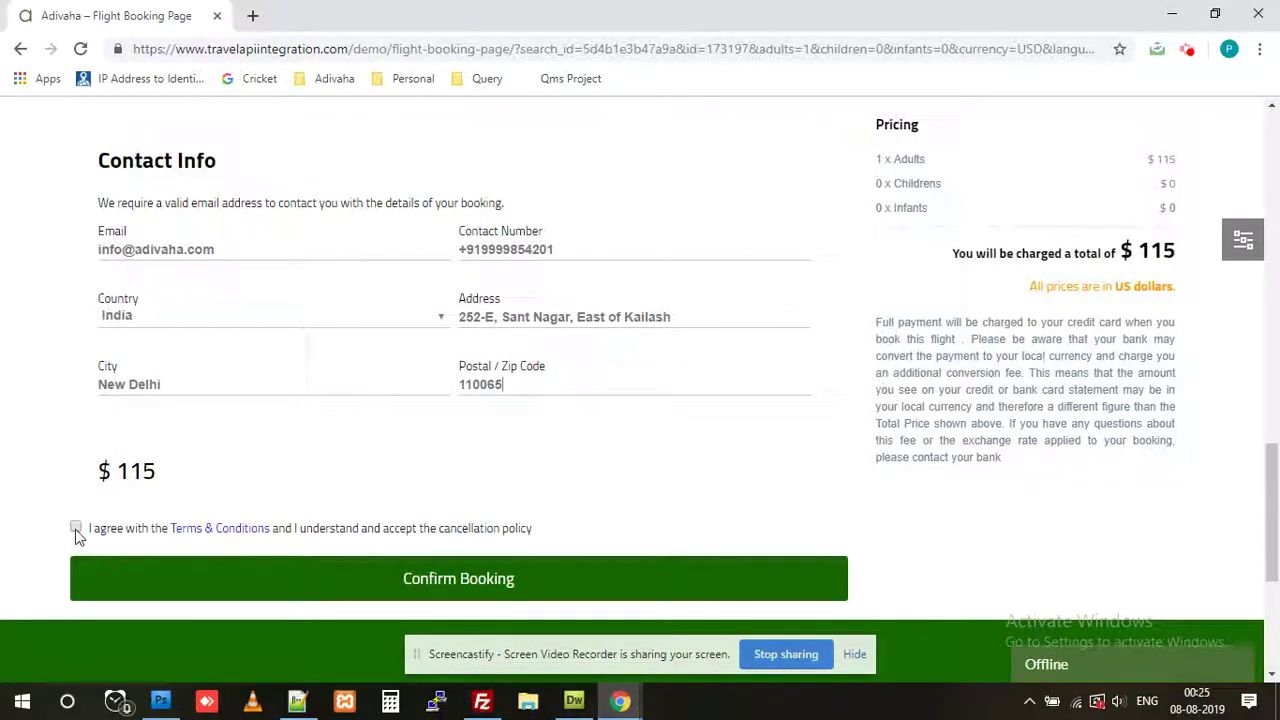
Step: Accept the Terms & Conditions and confirm the $115 booking
left_click(76, 530)
left_click(287, 580)
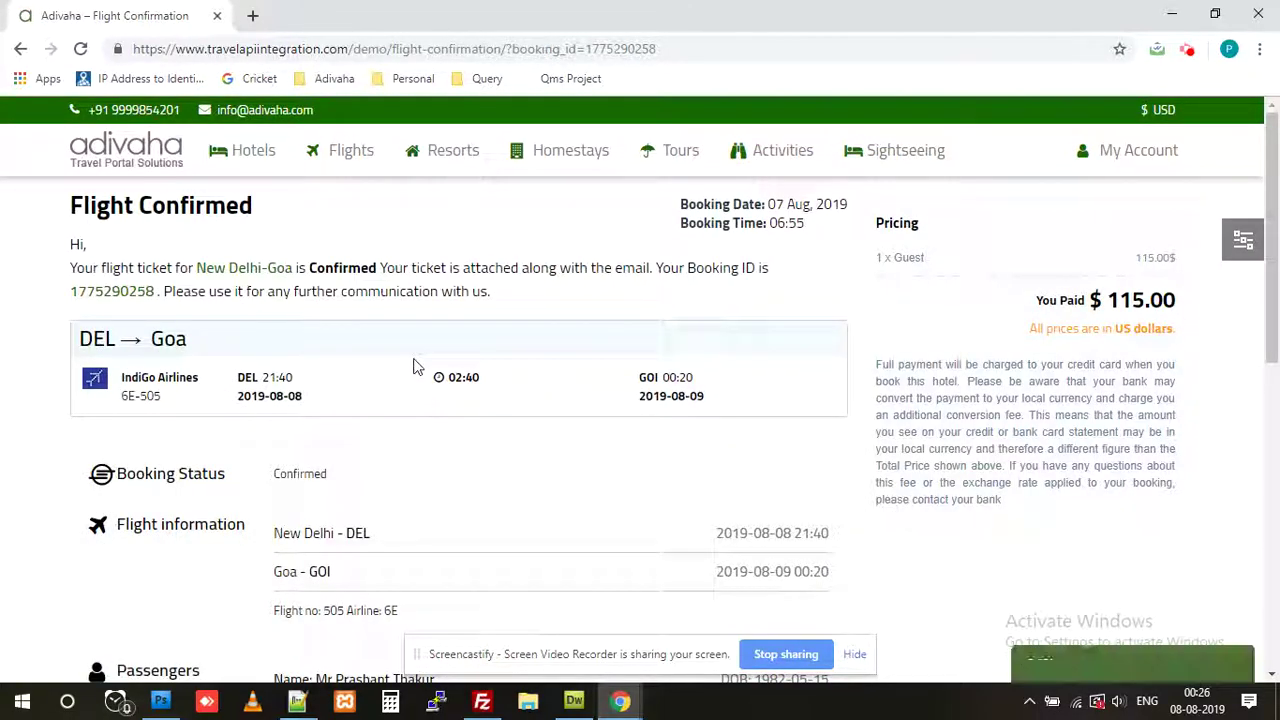
Step: Review the Flight Confirmed page, highlighting the Confirmed status and the booking ID
scroll(415, 370, "down", 1)
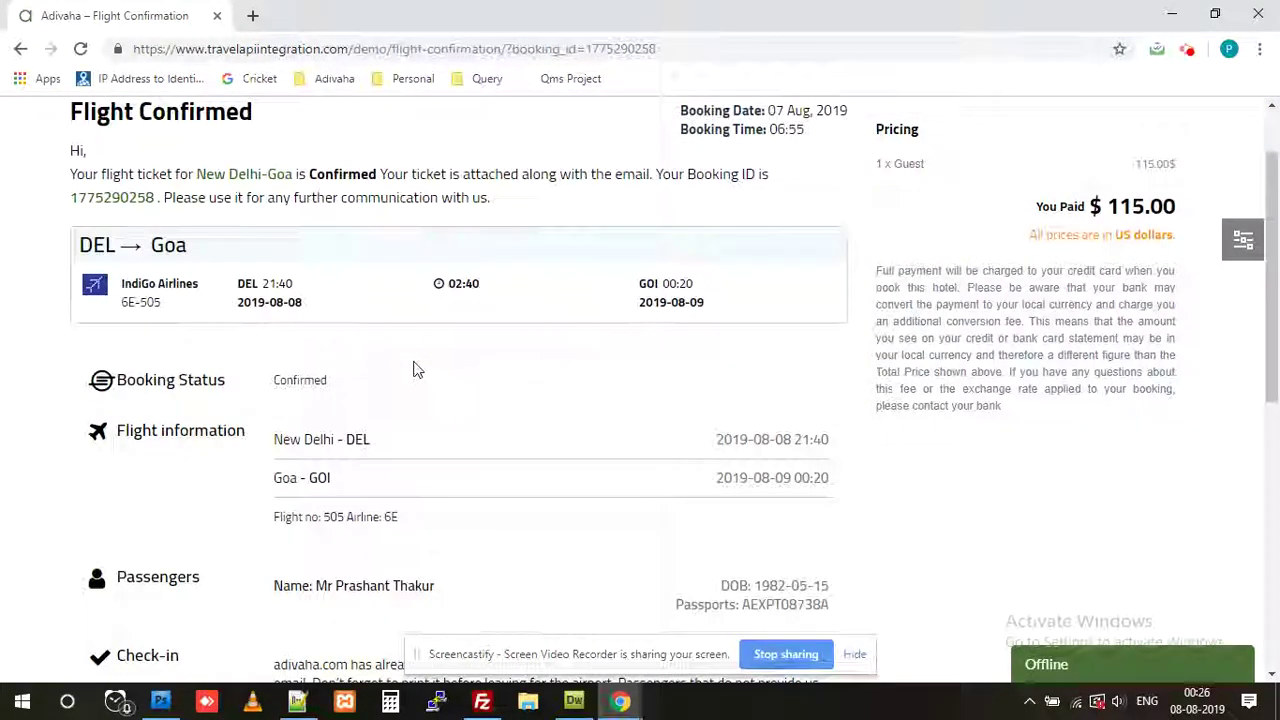
scroll(414, 366, "down", 1)
double_click(300, 286)
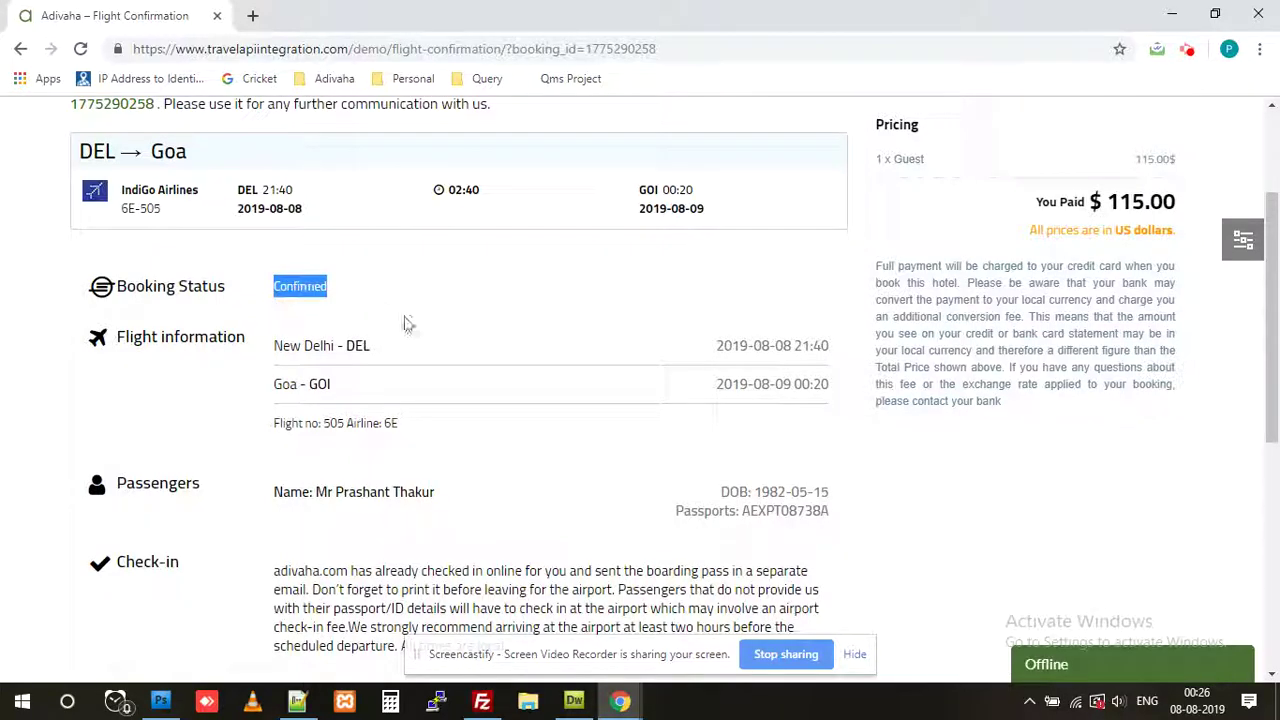
scroll(410, 325, "up", 2)
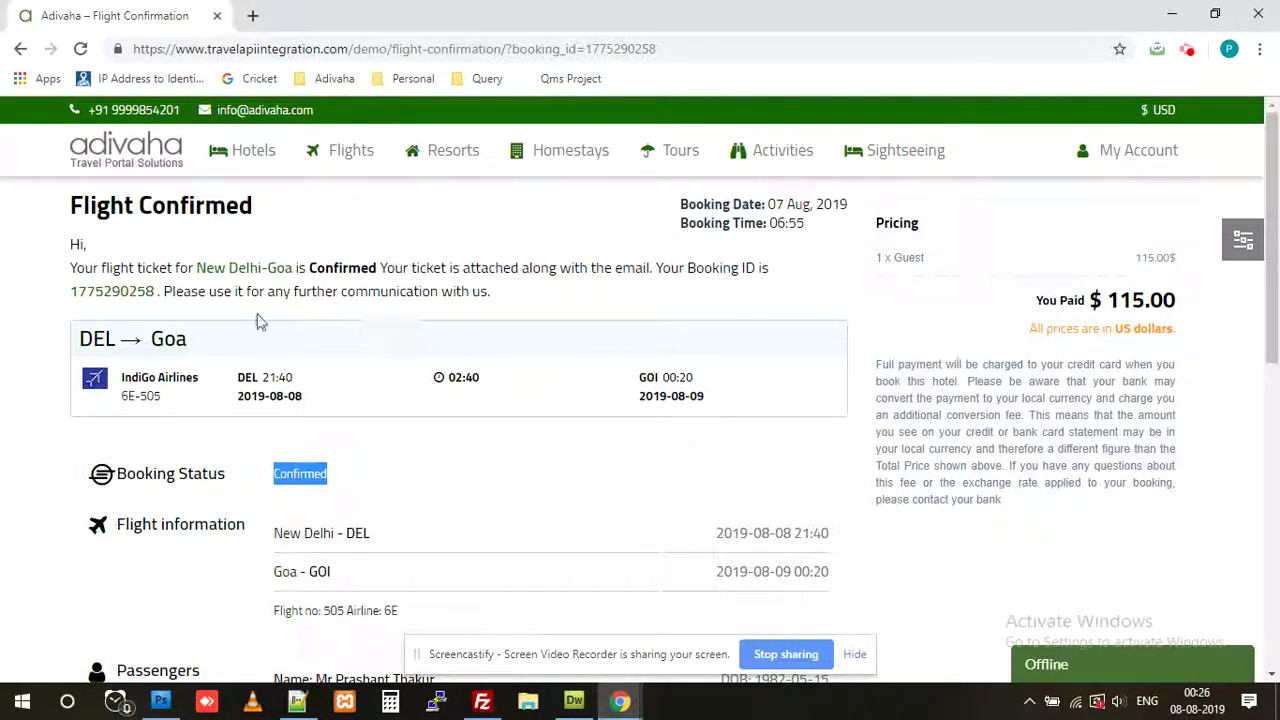
double_click(92, 291)
scroll(443, 391, "down", 1)
scroll(447, 392, "down", 1)
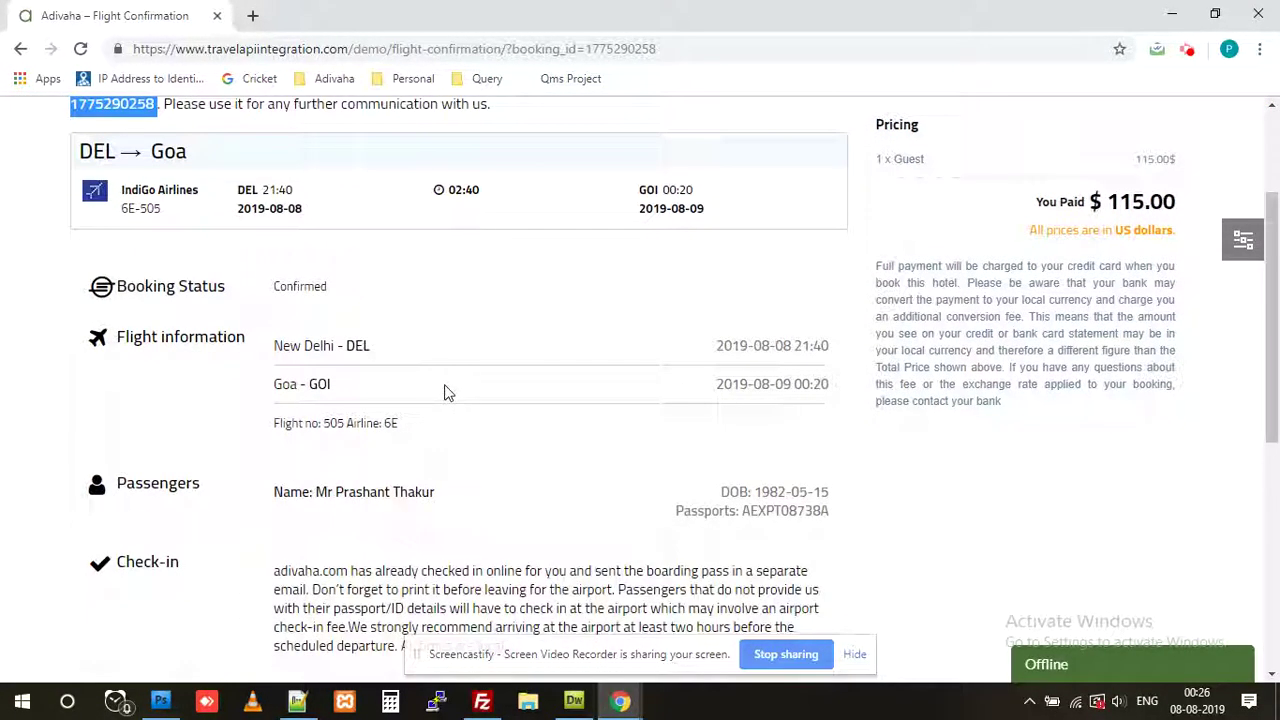
scroll(447, 392, "down", 1)
scroll(447, 390, "down", 1)
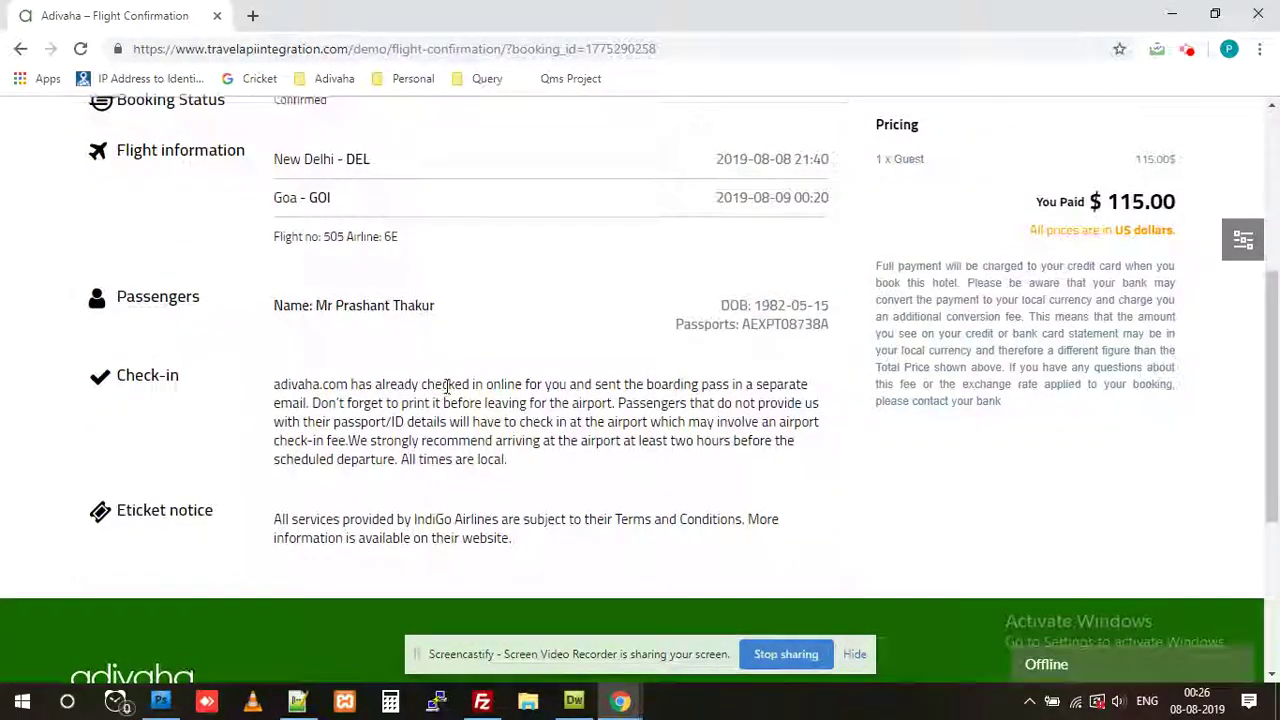
scroll(447, 387, "up", 2)
scroll(447, 390, "up", 2)
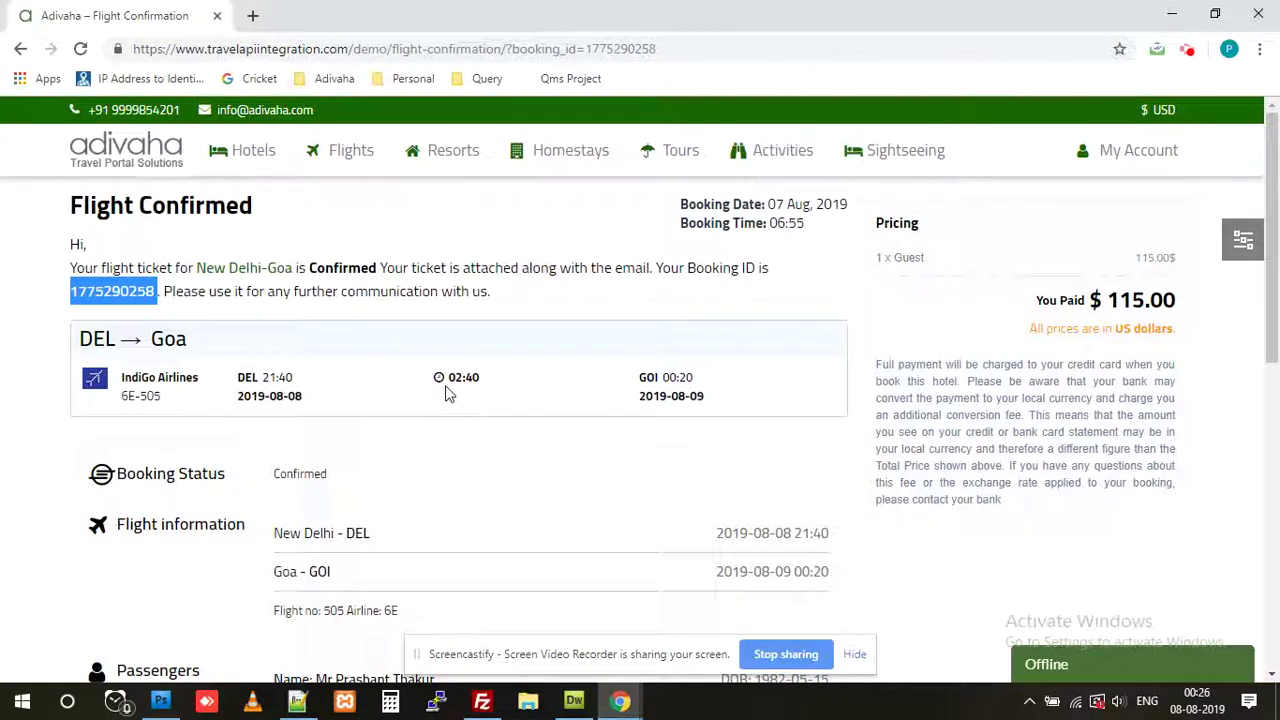